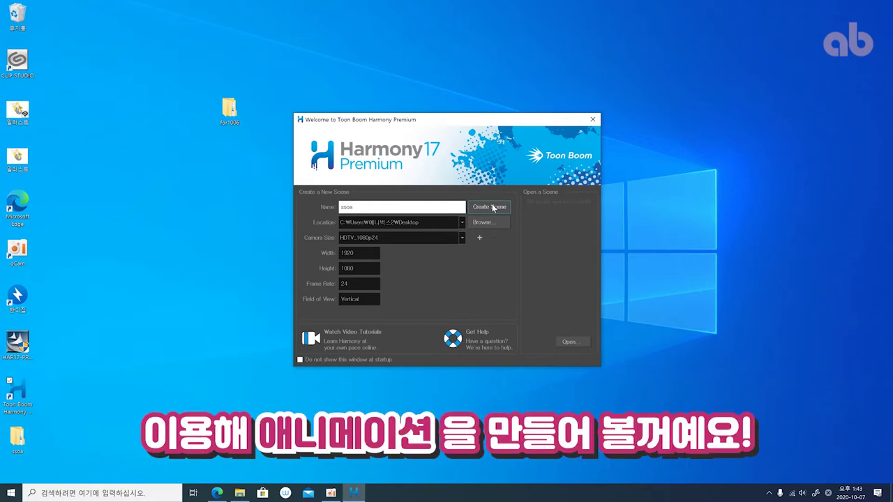
Create the ssoa scene on the Desktop with the HDTV_1080p24 camera size at 24 frames per second.
click(493, 208)
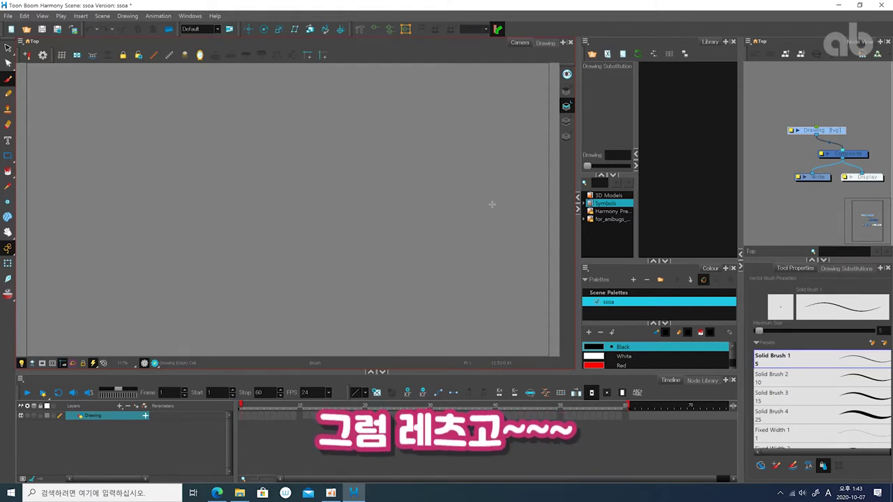
scroll(492, 204, down, 1)
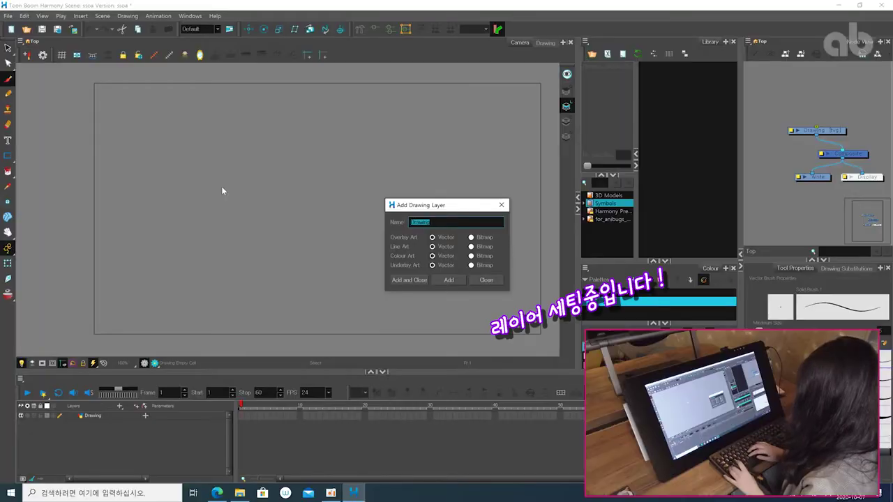
Add three vector drawing layers named BG, MG and FG above the default Drawing layer.
text(BG)
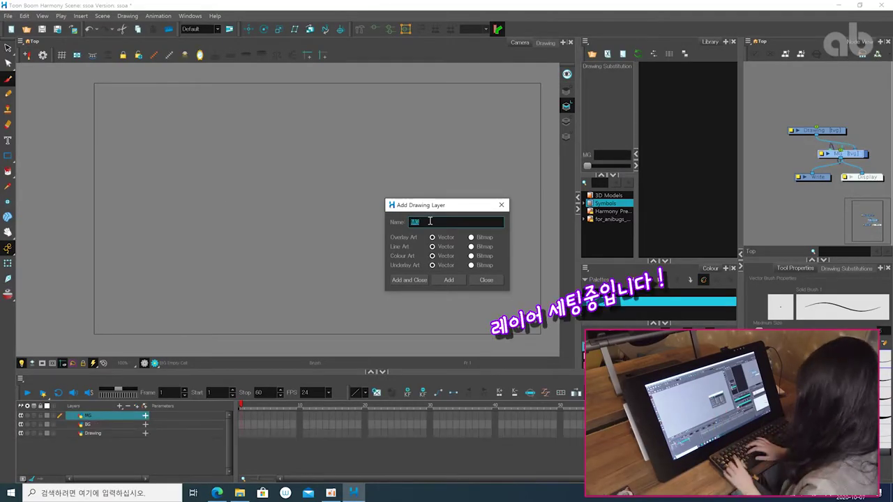
text(FG)
click(409, 279)
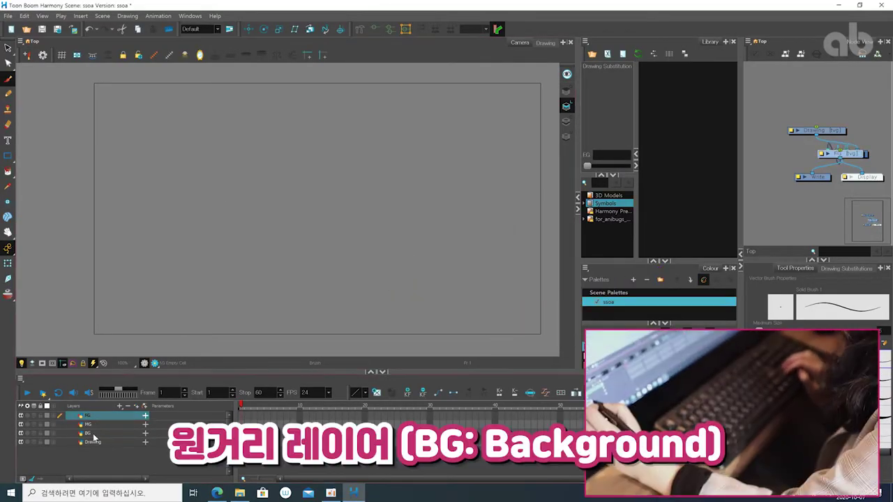
click(91, 434)
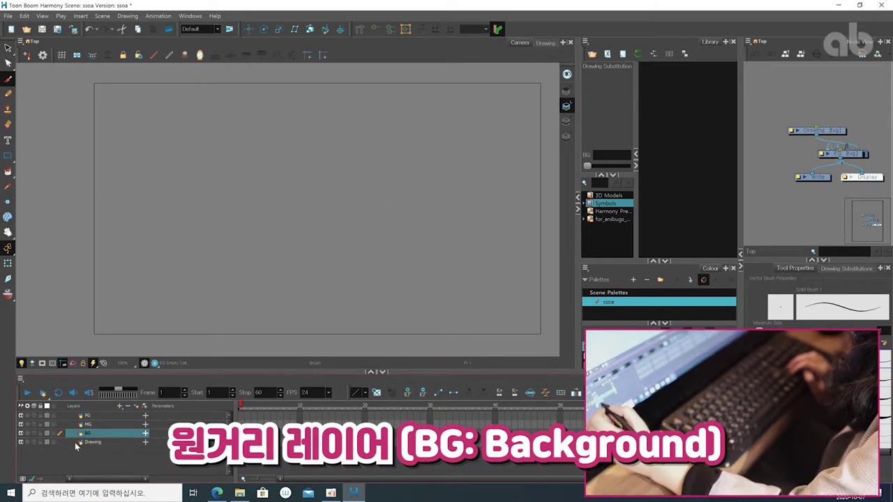
click(87, 424)
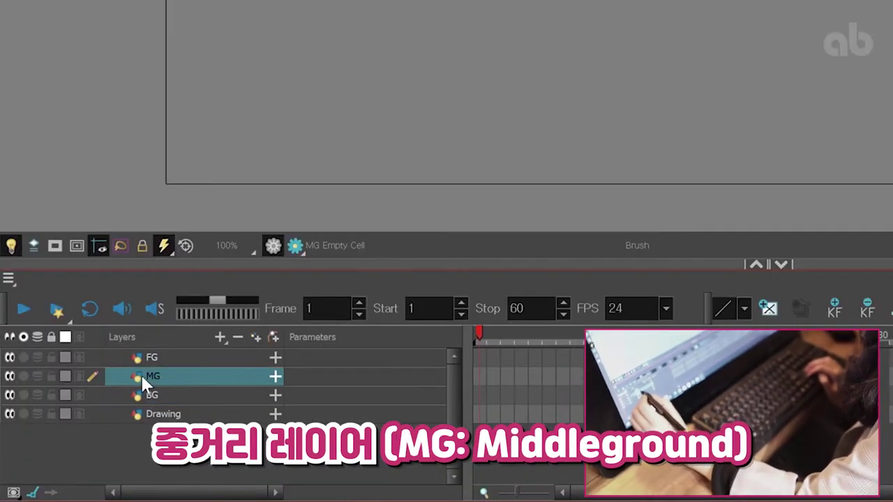
click(145, 359)
click(148, 396)
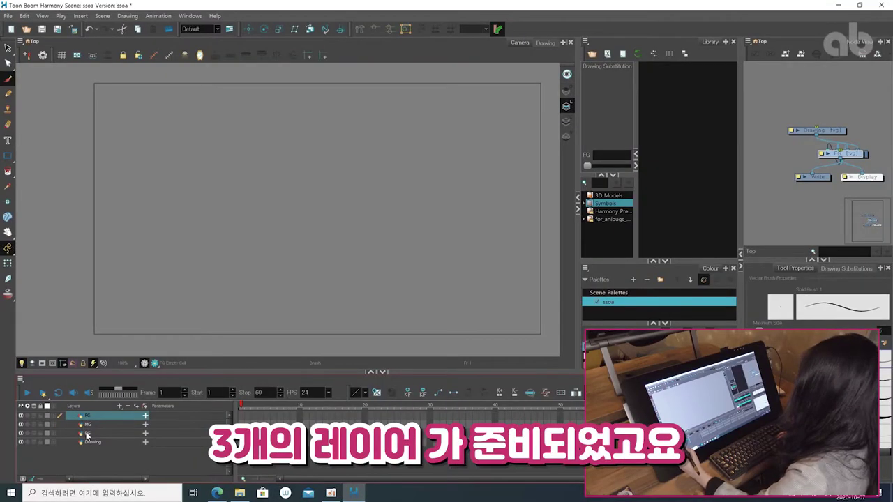
Place the library's rough drawings on frame 1: the back sketch on BG, fore on FG and mid on MG.
click(82, 432)
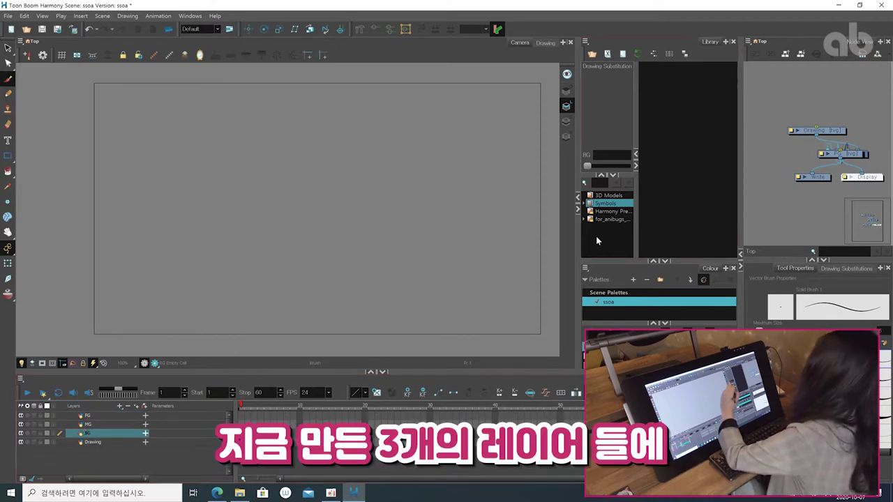
double_click(610, 234)
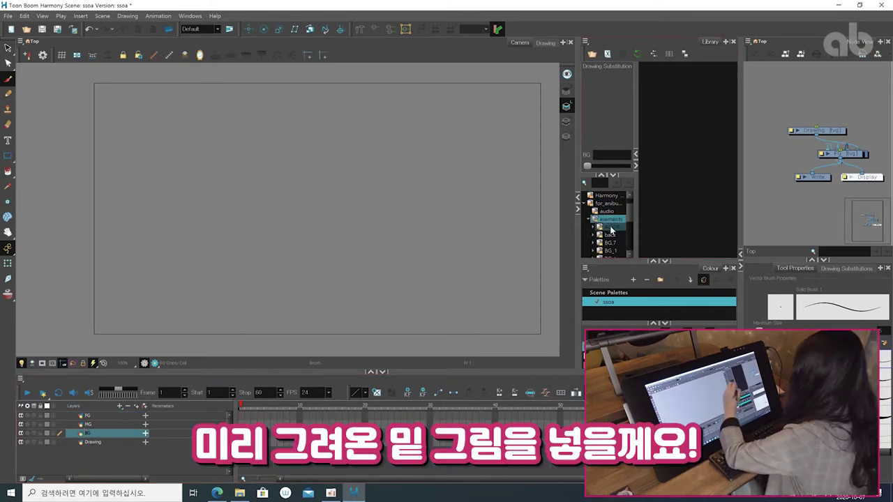
click(611, 230)
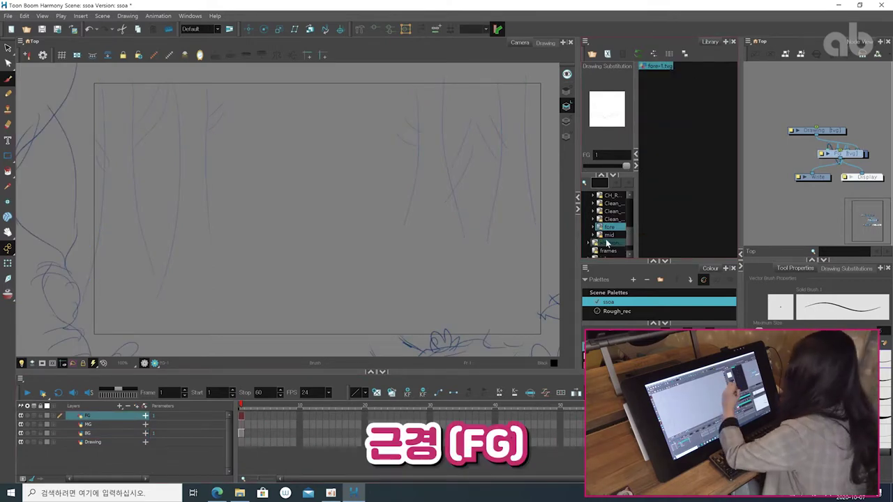
click(607, 237)
click(244, 425)
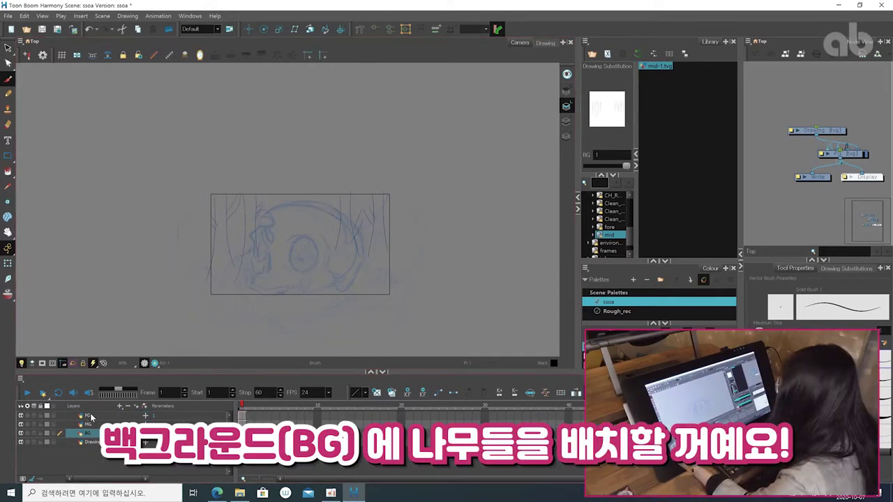
Go through the BG, MG and FG layers to examine their rough sketches and stacking order.
click(88, 424)
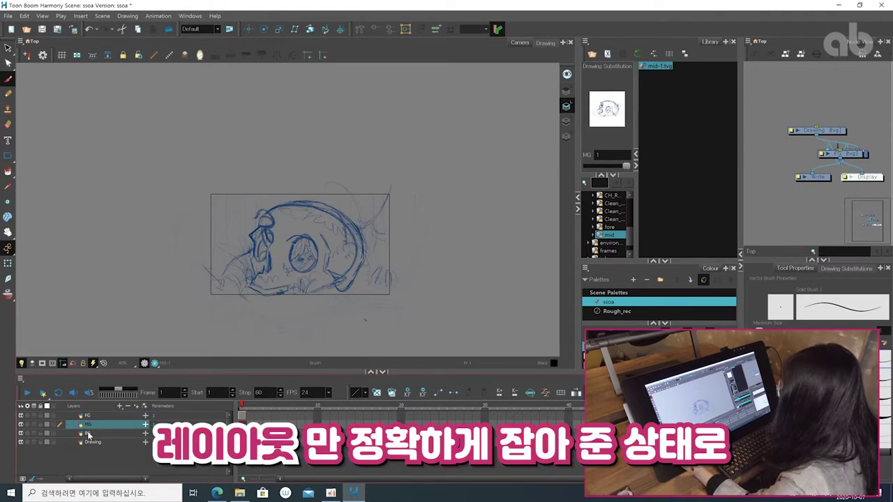
click(87, 432)
click(89, 425)
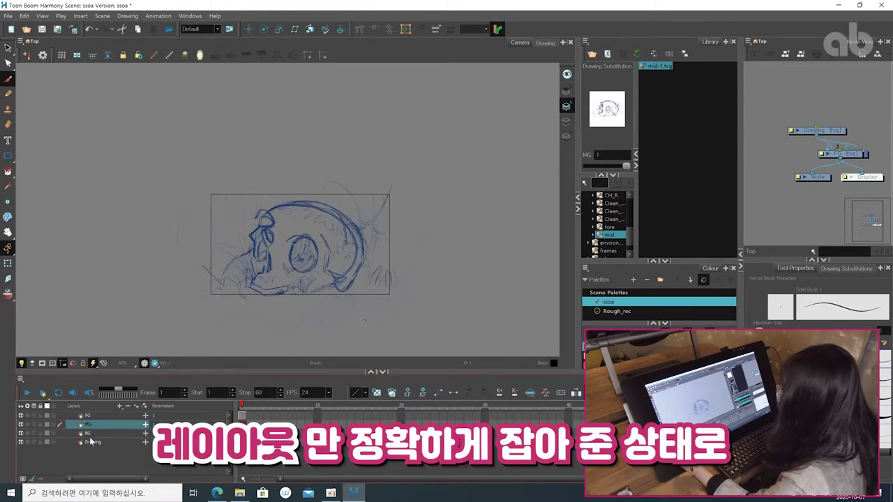
click(89, 434)
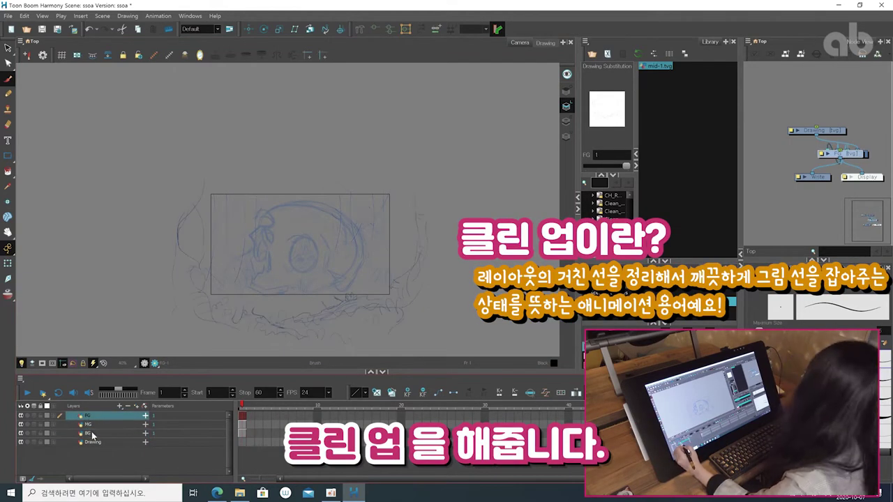
click(90, 433)
click(88, 417)
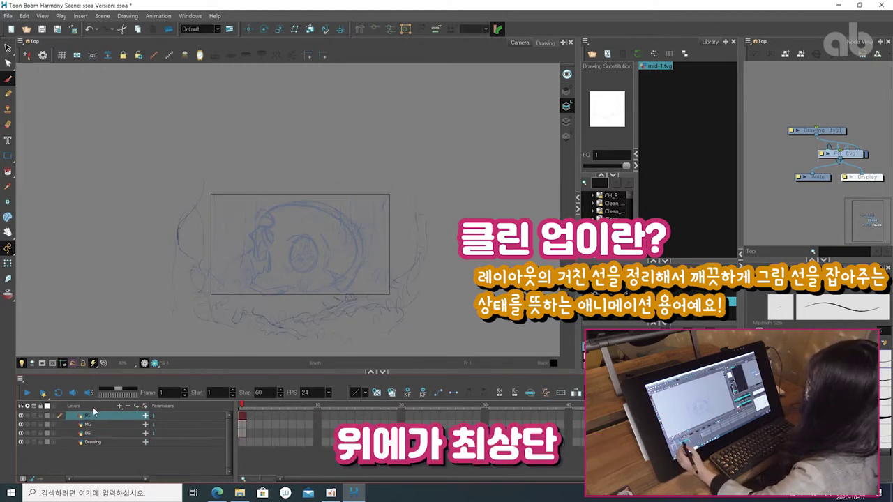
click(82, 432)
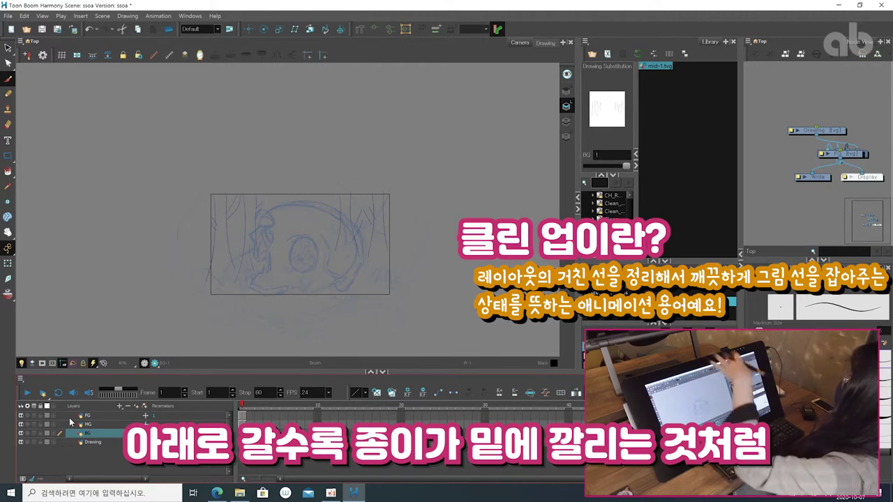
click(86, 416)
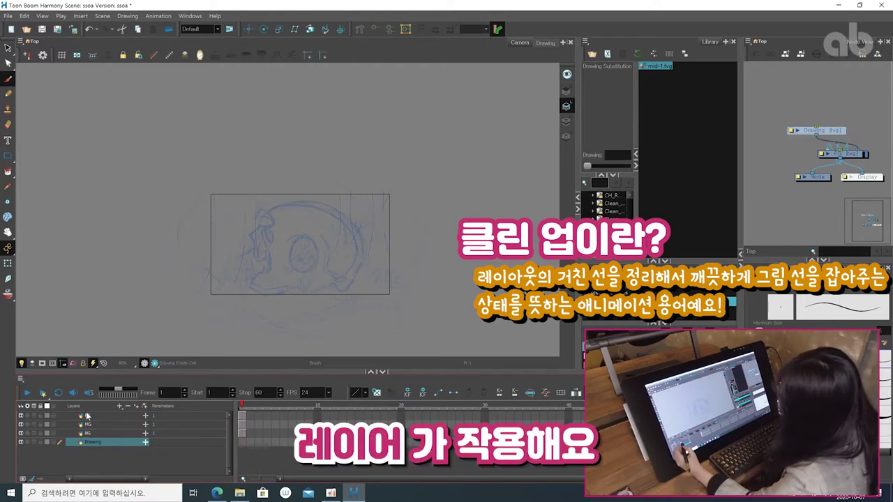
Add a vector drawing layer named BG_clean directly above the BG layer.
click(88, 434)
key(ctrl+r)
text(BG)
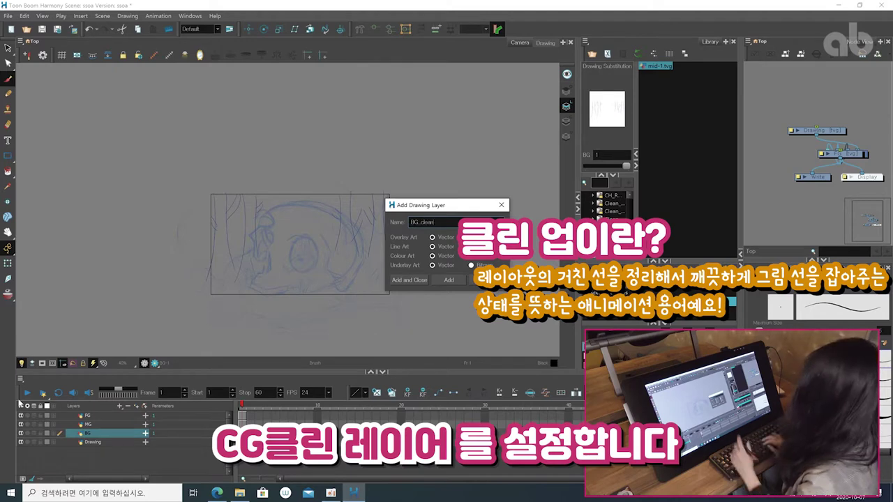
click(413, 280)
Add a vector drawing layer named MG_clean directly above the MG layer.
click(83, 424)
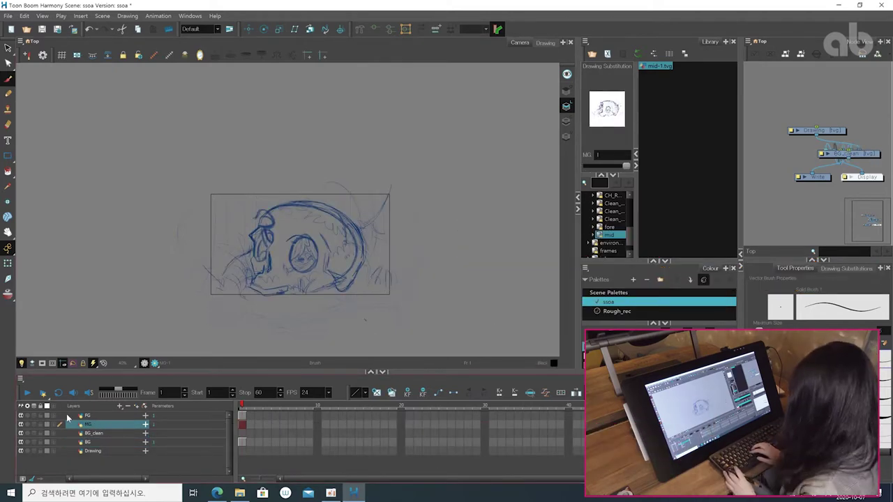
key(ctrl+r)
text(MG_clean)
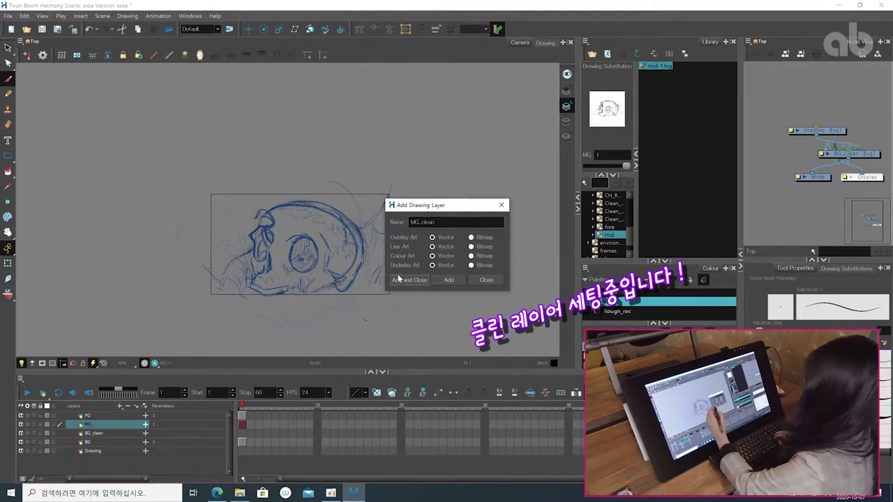
key(Return)
Add a vector drawing layer named FG_clean directly above the FG layer.
click(87, 415)
key(ctrl+r)
text(FG_clean)
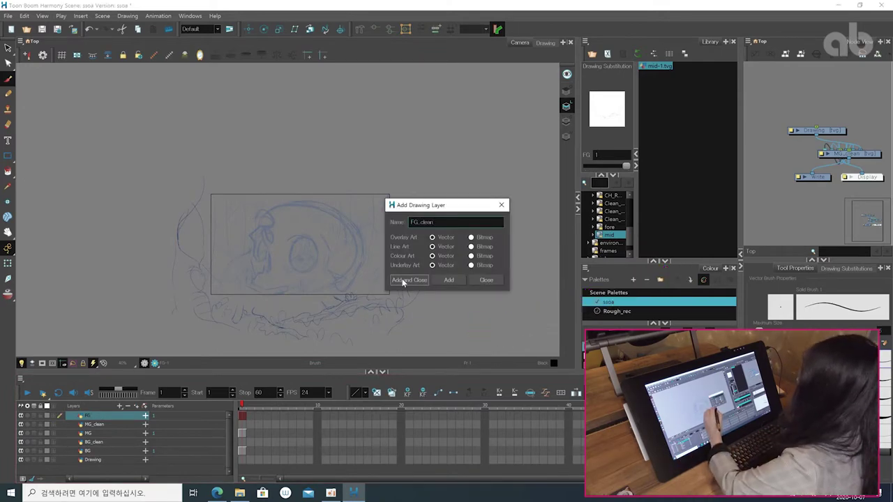
click(404, 280)
Place the library drawing Clean_back-1.tvg on the first frame of the BG_clean layer.
click(93, 452)
click(610, 220)
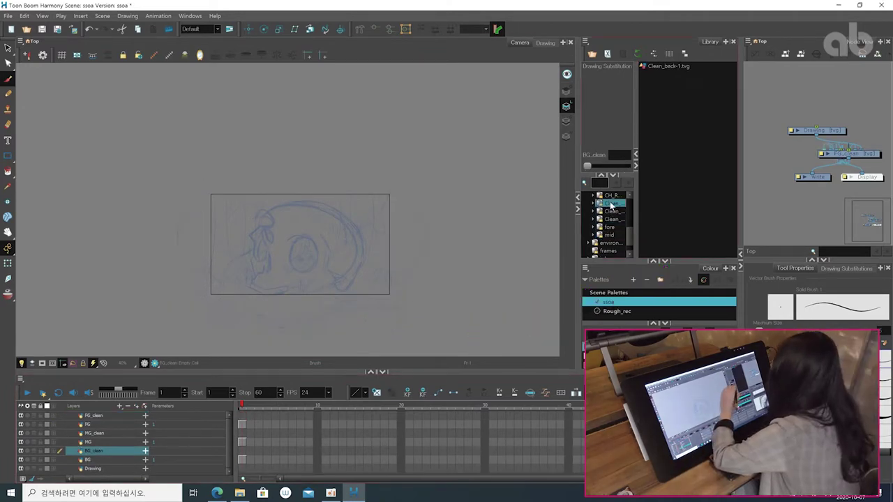
click(667, 66)
drag(668, 66, 242, 451)
click(454, 303)
Place the clean skull drawing from the library on the first frame of the MG_clean layer.
click(240, 434)
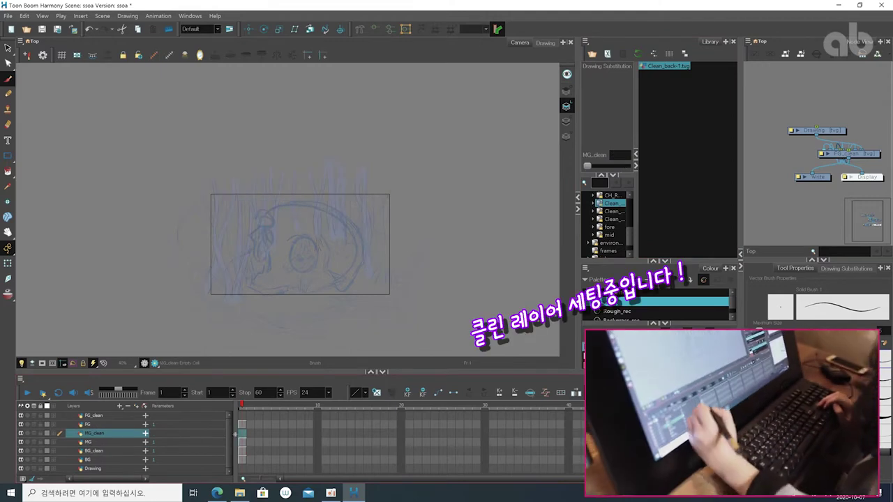
click(612, 219)
click(669, 67)
drag(669, 67, 242, 434)
click(454, 305)
Place fore-1.tvg on the first frame of FG_clean, and turn off the light table and the rough layers' visibility.
click(243, 416)
drag(663, 69, 242, 414)
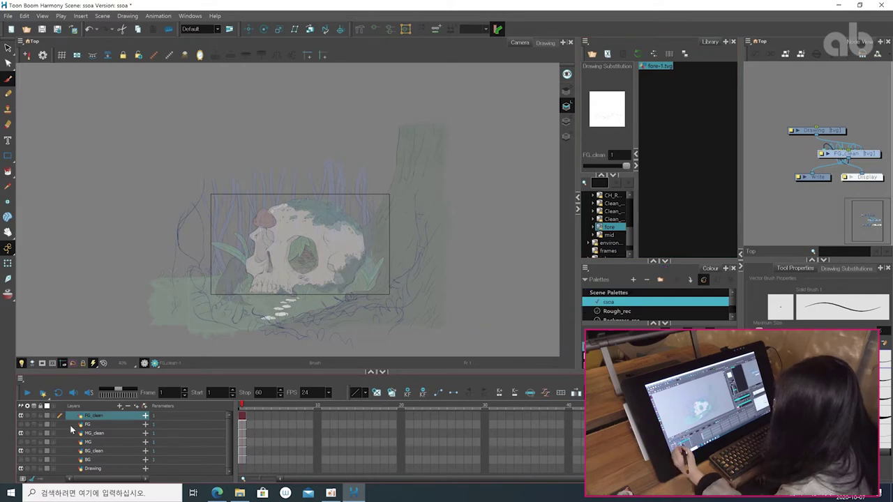
click(22, 365)
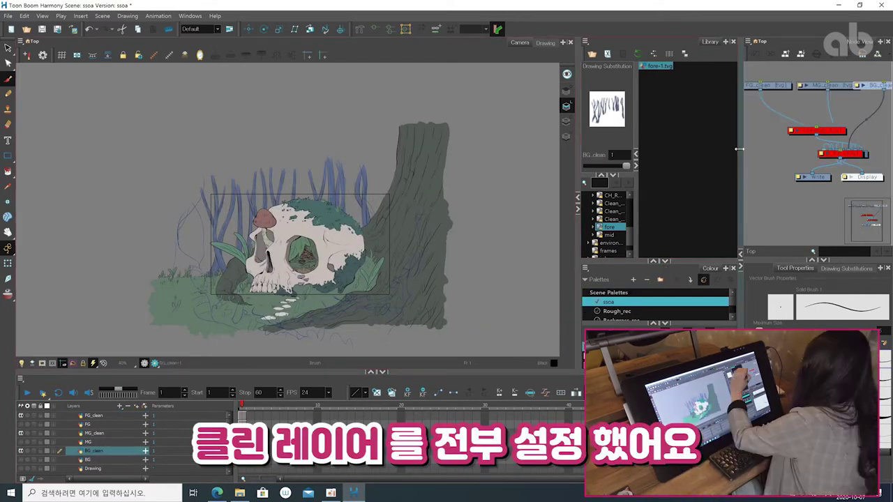
Widen the node view and detach the rough Drawing, BG and MG nodes from the Composite, setting them aside.
drag(739, 148, 681, 149)
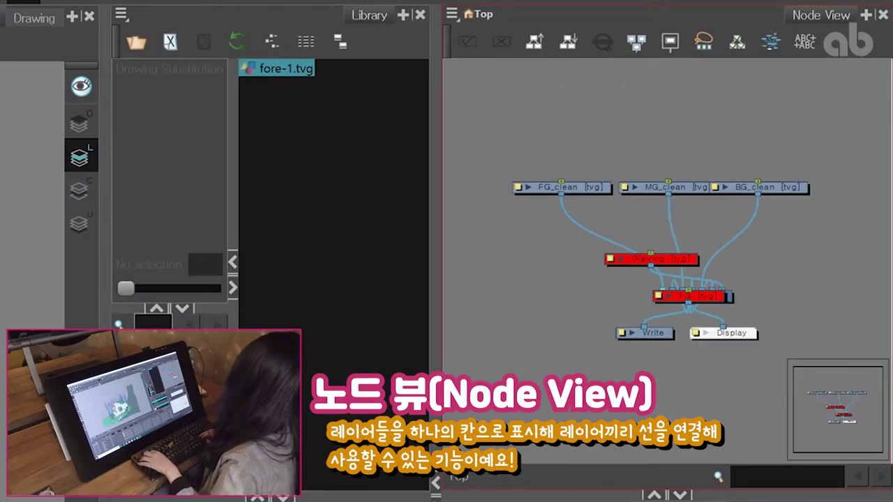
mouse_move(662, 258)
mouse_down()
mouse_move(553, 293)
mouse_move(787, 283)
mouse_up()
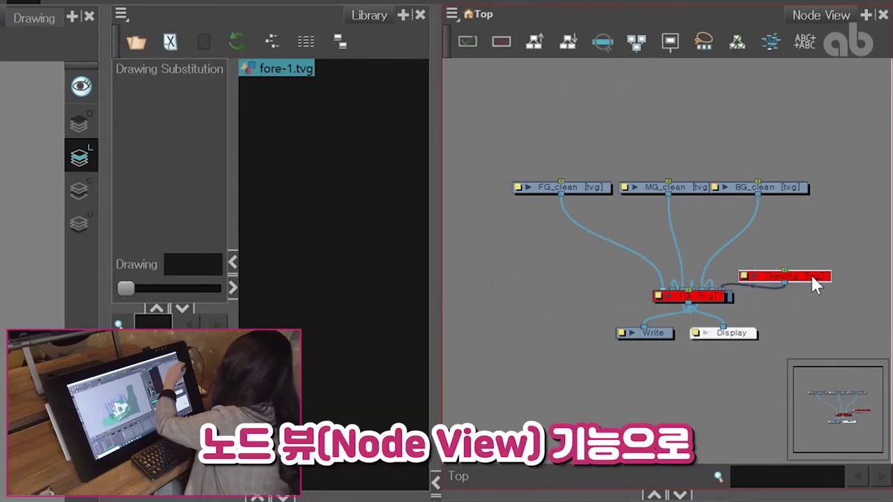
drag(725, 297, 687, 113)
drag(668, 299, 725, 142)
drag(721, 315, 729, 293)
mouse_move(740, 135)
mouse_down()
mouse_move(863, 112)
mouse_move(853, 110)
mouse_up()
drag(707, 317, 729, 286)
drag(862, 281, 884, 179)
Detach the rough FG node from the Composite and move the rough nodes away from the clean layer network.
drag(664, 143, 734, 84)
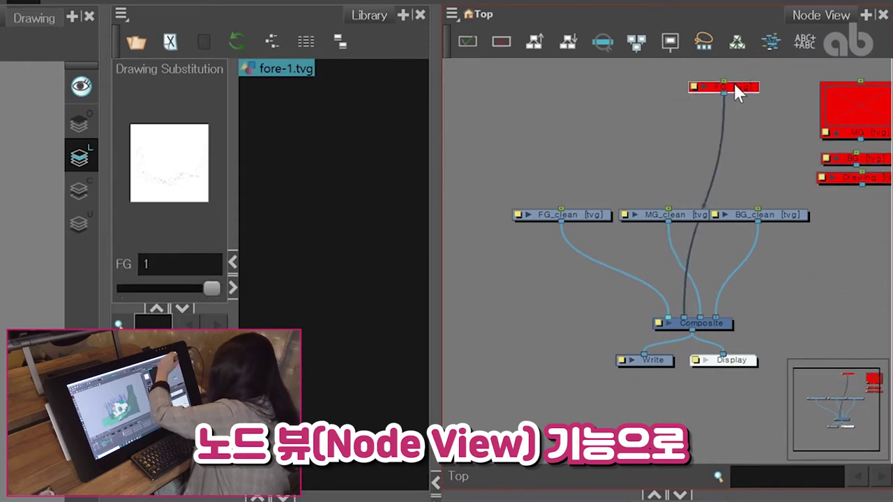
drag(675, 303, 678, 283)
mouse_move(705, 82)
mouse_down()
mouse_move(847, 228)
mouse_move(874, 197)
mouse_up()
key(1)
mouse_move(701, 384)
mouse_down()
mouse_move(595, 375)
mouse_move(534, 387)
mouse_up()
drag(743, 222, 688, 124)
drag(697, 124, 844, 245)
Arrange the FG_clean, MG_clean and BG_clean nodes in a spaced row above the Composite, Write and Display nodes.
click(509, 317)
drag(500, 318, 537, 359)
key(2)
key(2)
drag(674, 212, 733, 212)
drag(640, 211, 666, 212)
drag(488, 213, 508, 213)
click(494, 356)
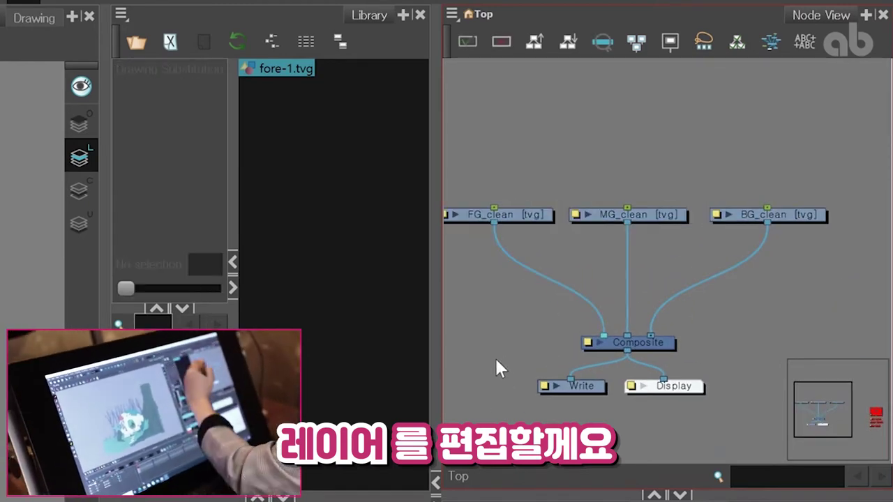
Expand the FG_clean node to display its drawing thumbnail and select that node.
click(33, 439)
click(32, 430)
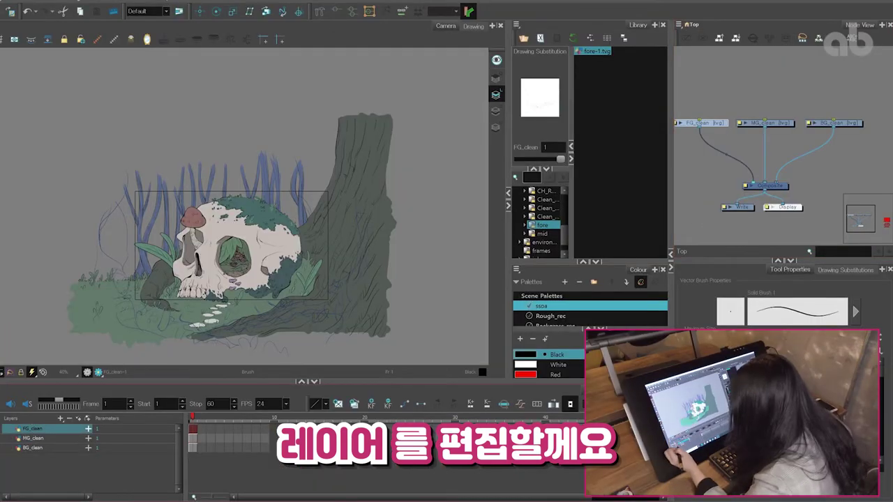
click(681, 124)
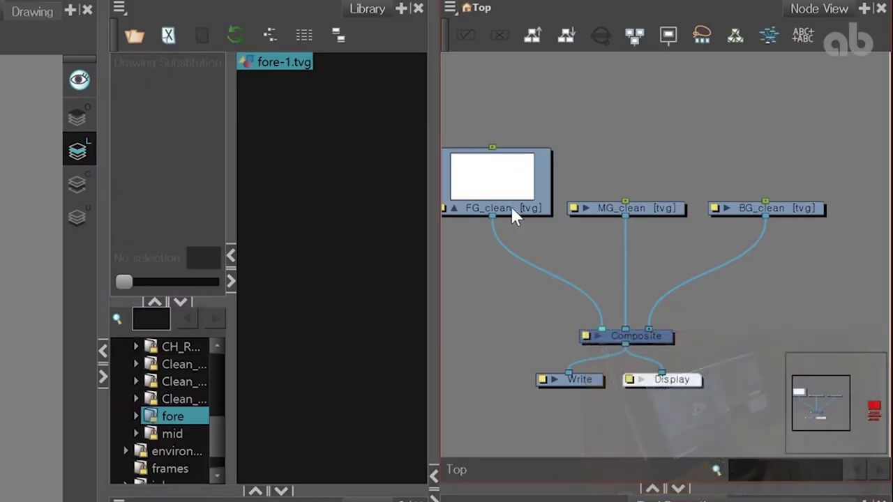
click(710, 126)
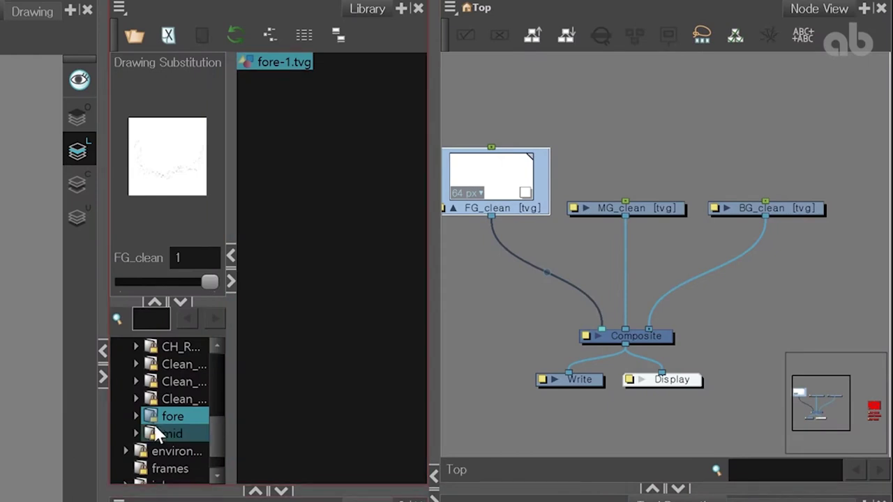
Replace the drawing on frame 1 of FG_clean with Clean_foreground-1.tvg from the library.
click(167, 399)
click(179, 364)
click(315, 65)
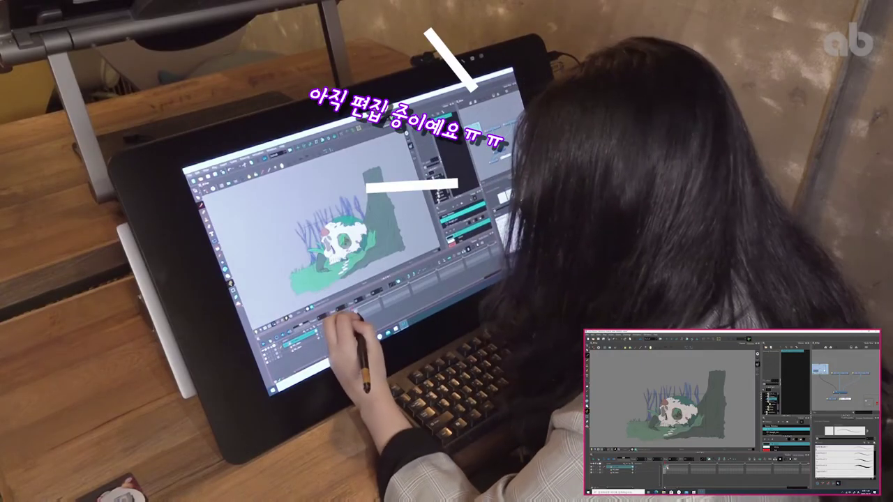
click(667, 466)
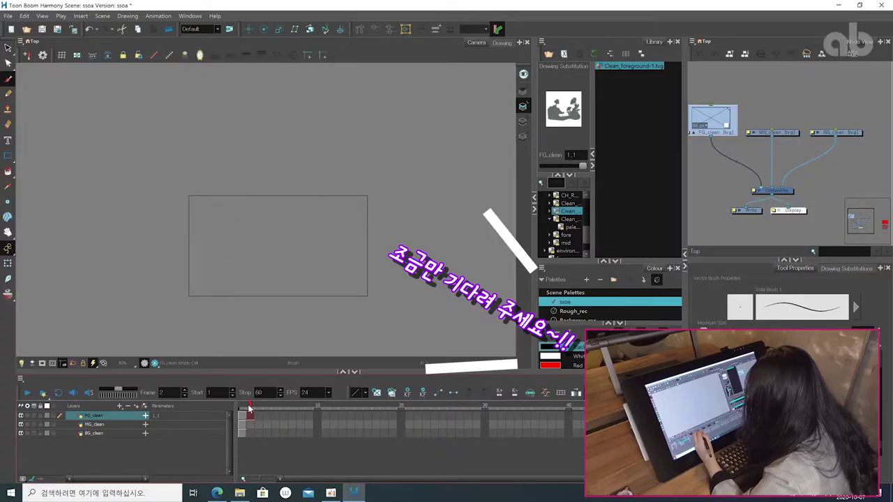
click(242, 411)
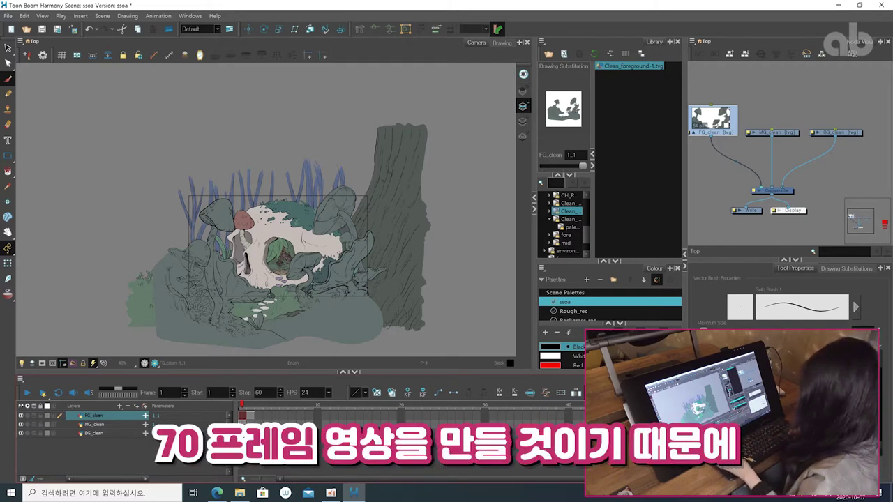
Extend the scene's end to frame 70 in the timeline.
key(1)
key(1)
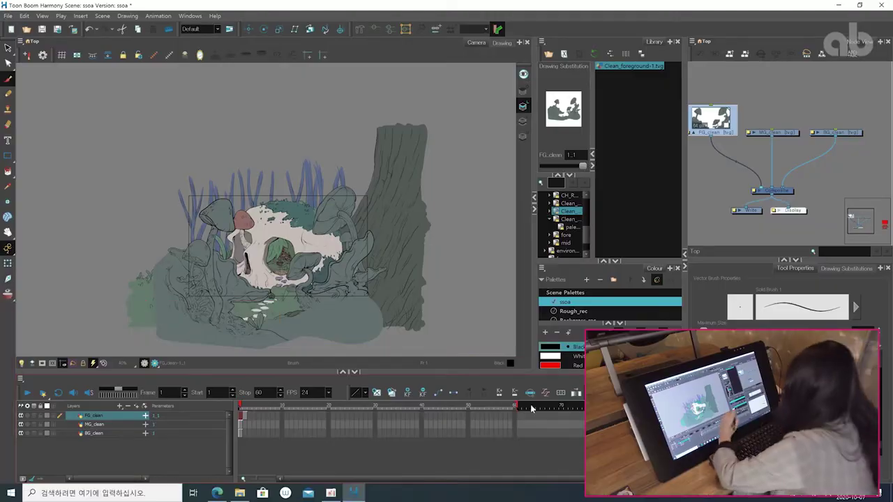
drag(517, 405, 566, 414)
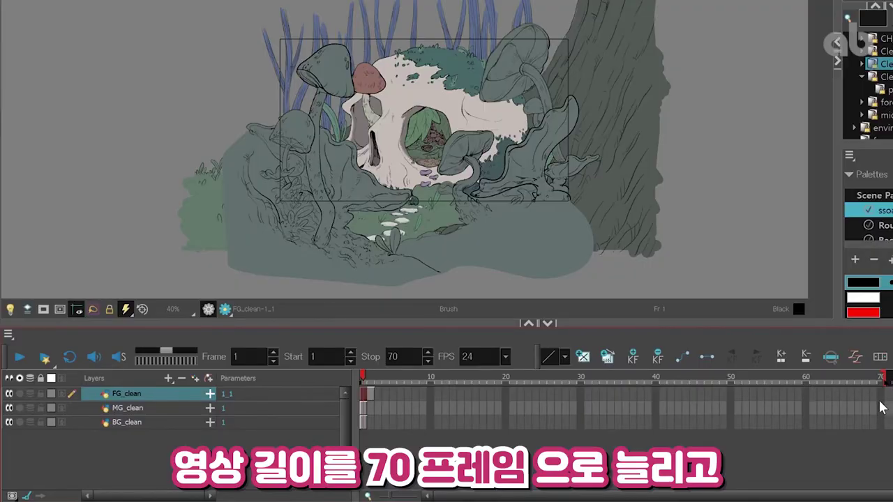
Extend the exposure of the FG_clean, MG_clean and BG_clean drawings to frame 70.
click(879, 378)
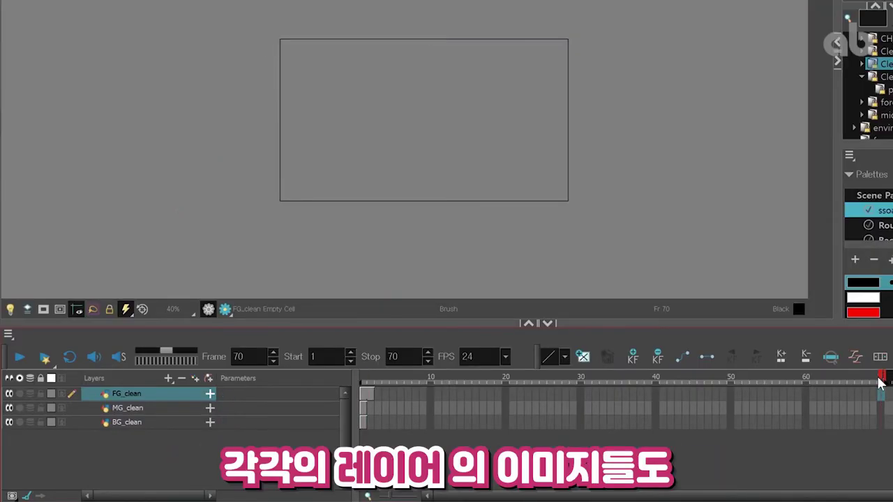
key(F5)
click(883, 410)
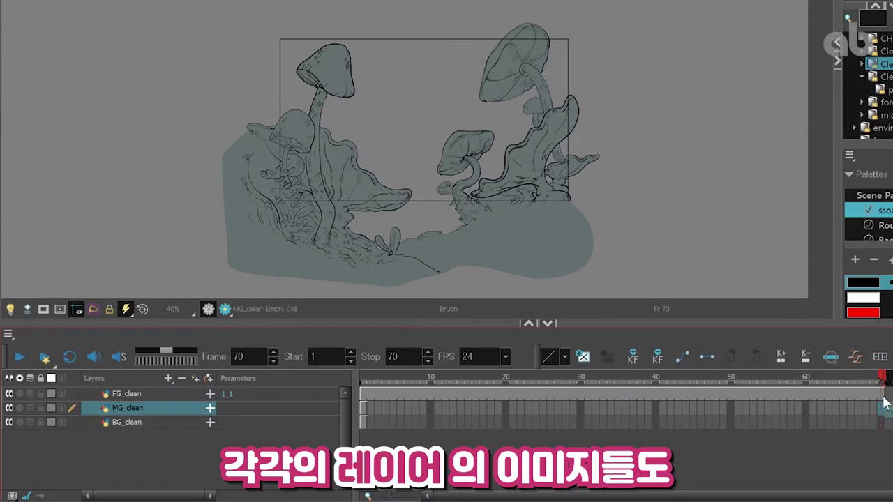
key(F5)
click(882, 423)
key(F5)
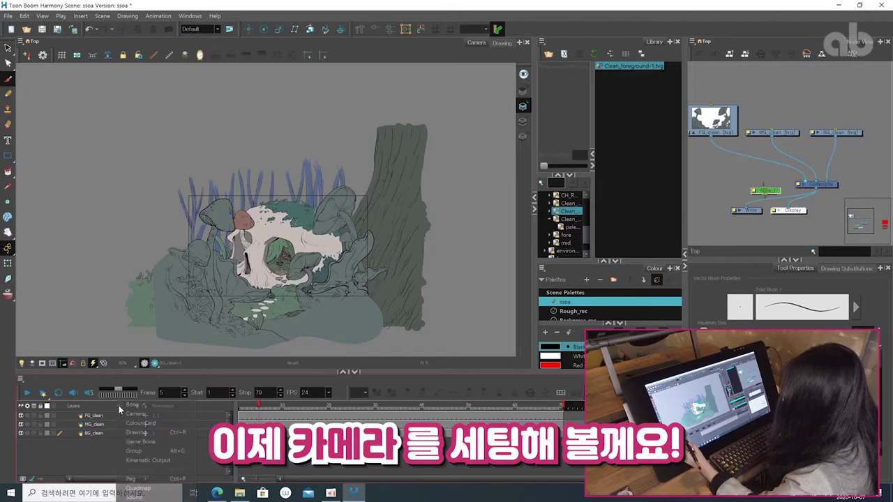
Add a Camera layer to the scene and collapse the FG_clean node's thumbnail.
click(125, 414)
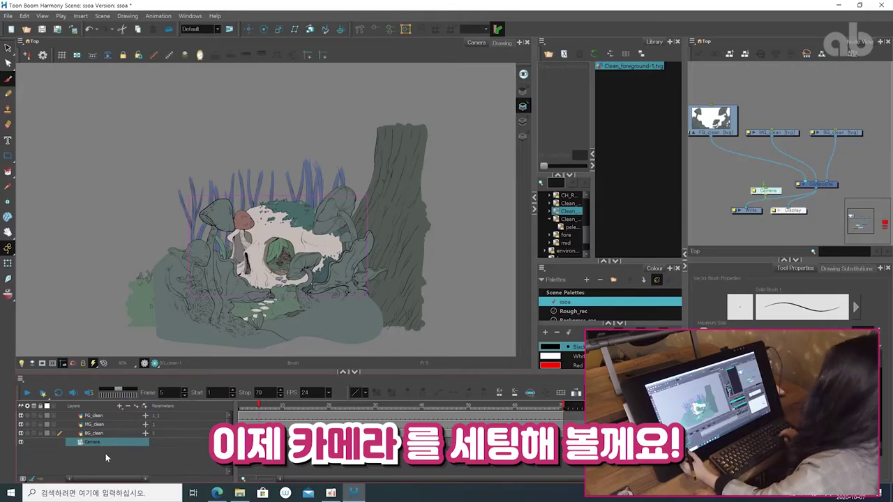
click(697, 128)
Try to attach one shared parent peg to the FG_clean, MG_clean and BG_clean nodes.
drag(834, 122, 703, 135)
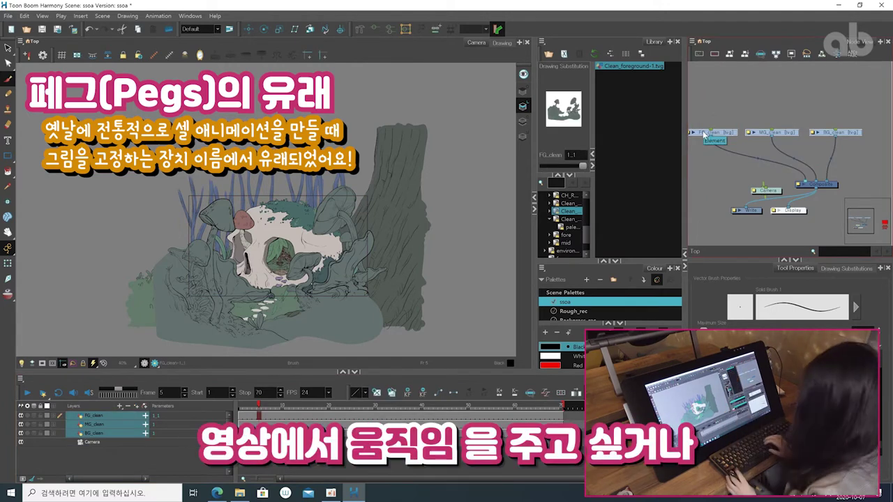
key(ctrl+p)
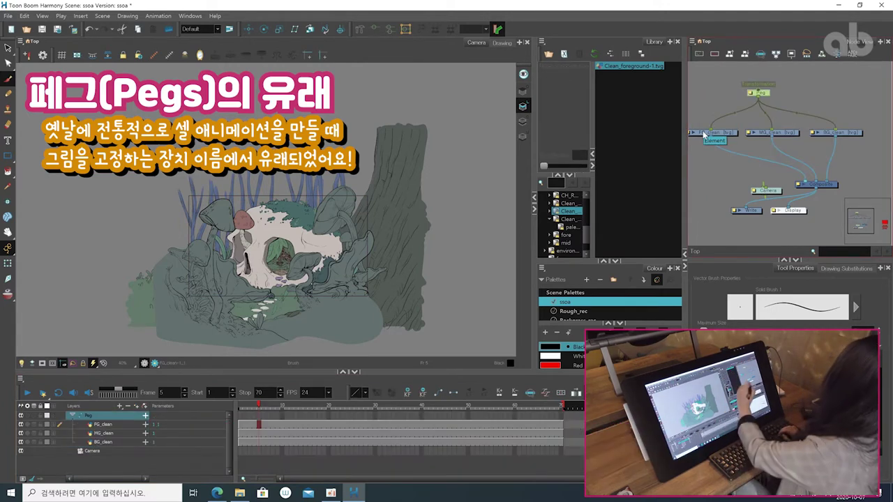
key(ctrl+z)
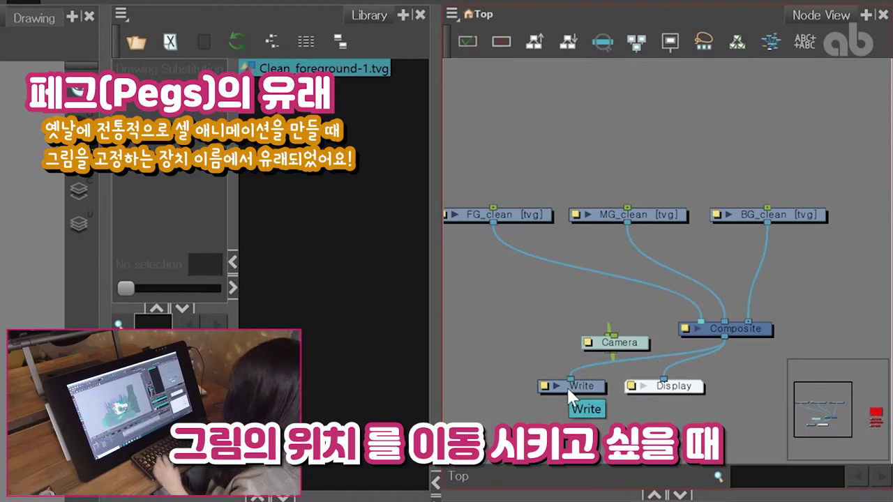
Give each of the three clean drawing nodes its own parent peg and move the Camera node away from the Write and Display nodes.
click(470, 216)
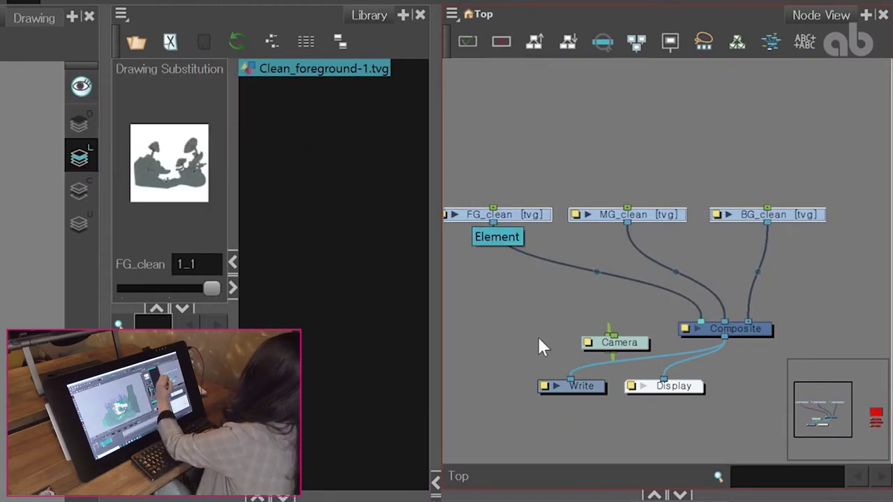
key(ctrl+a)
key(ctrl+p)
click(499, 321)
drag(643, 349, 475, 289)
drag(524, 356, 639, 377)
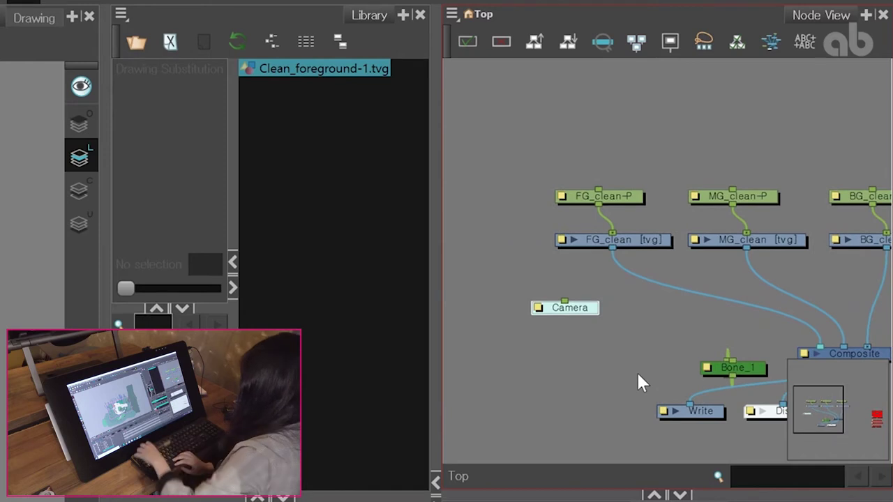
Enable 3D on the Camera-P peg, set its position to Separate, and check the Camera node's properties.
scroll(642, 383, down, 1)
scroll(642, 383, down, 1)
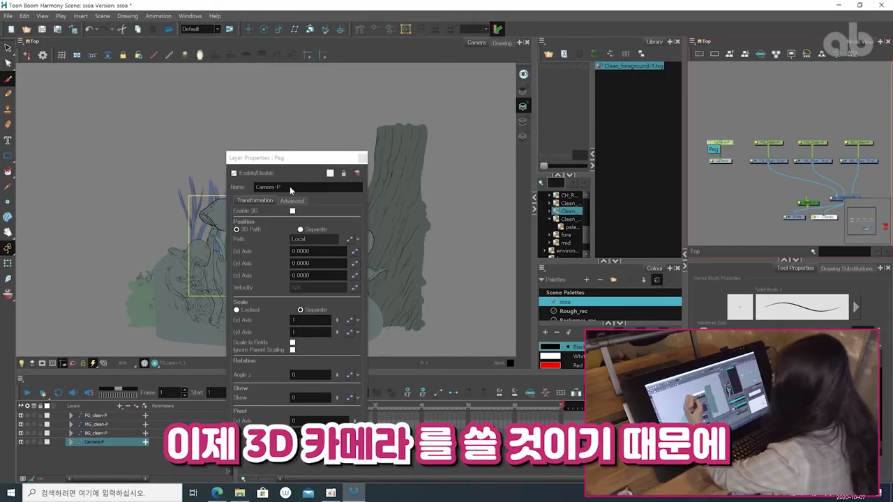
click(293, 211)
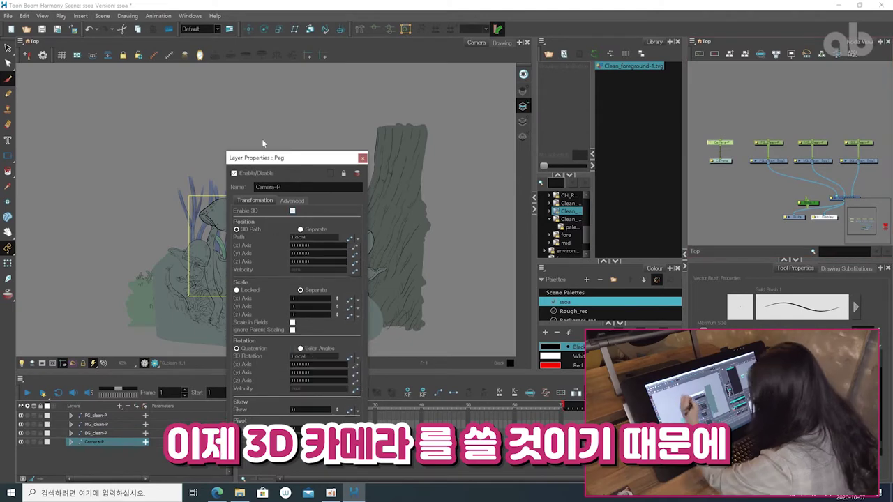
click(301, 230)
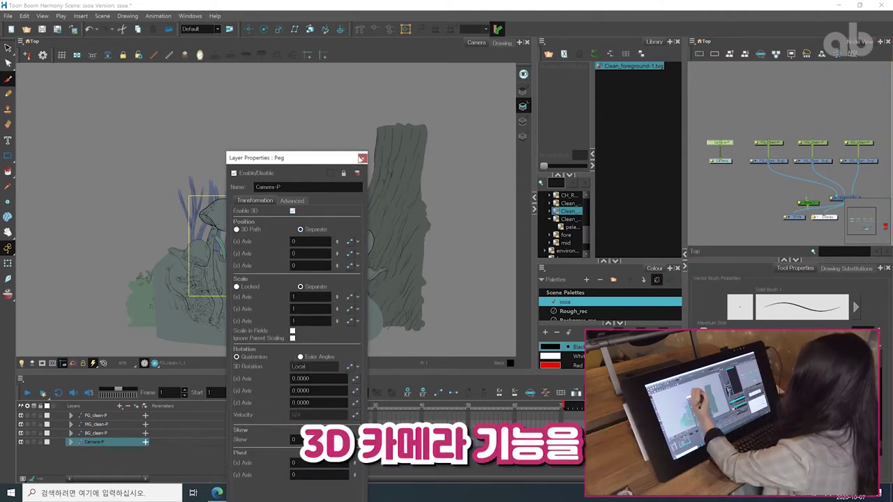
click(363, 159)
double_click(716, 161)
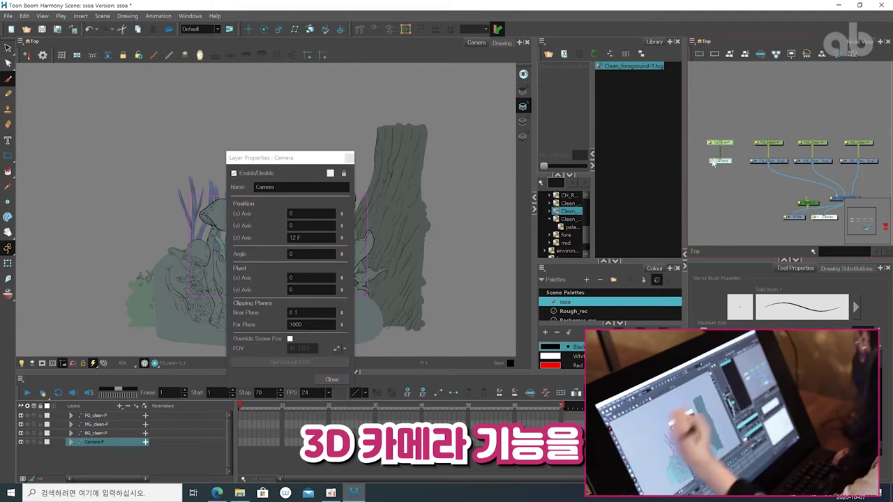
click(349, 158)
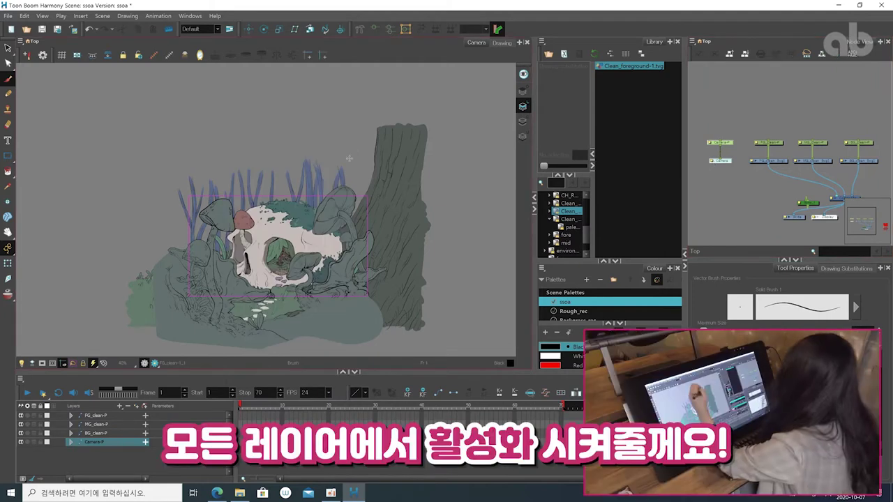
Enable 3D on the clean layers' pegs, including FG_clean-P and BG_clean-P, and set the FG_clean-P position to Separate.
click(768, 145)
click(757, 143)
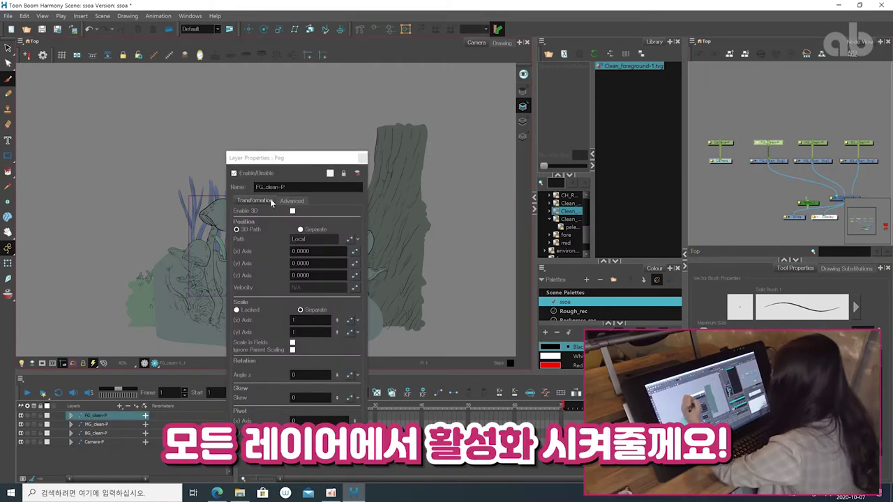
click(293, 211)
click(300, 231)
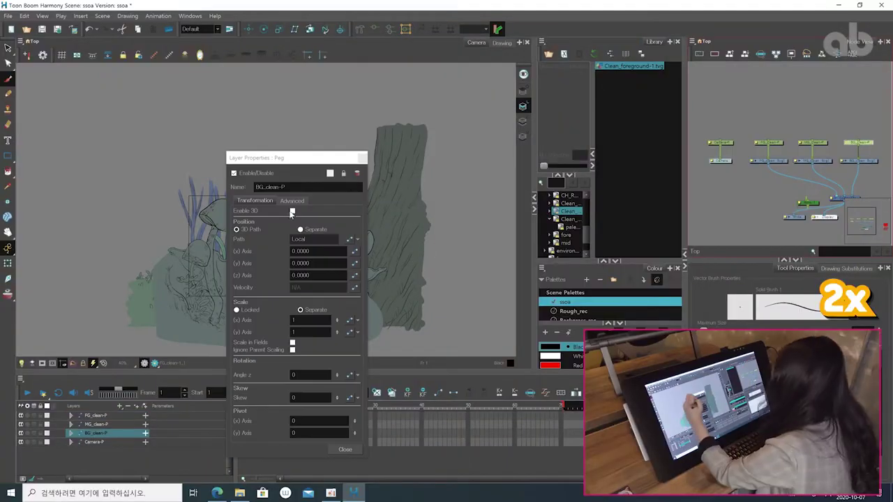
click(293, 211)
click(362, 158)
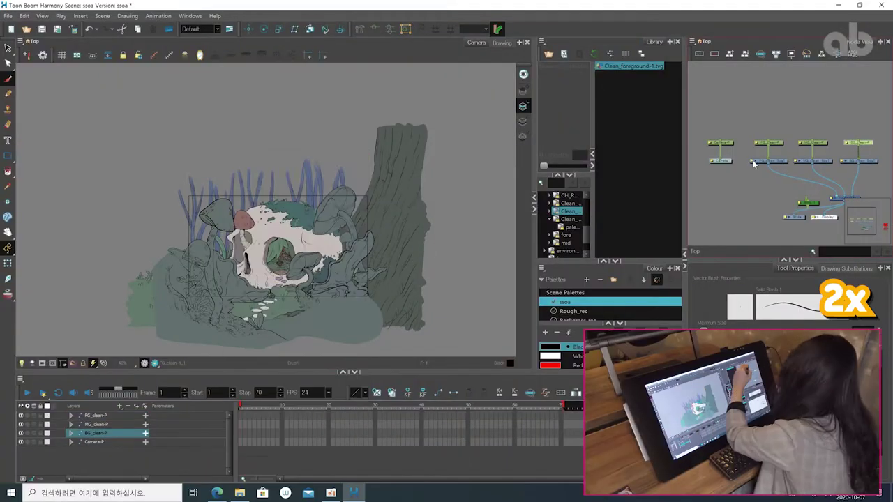
Enable 3D in the layer properties of the FG_clean, MG_clean and BG_clean drawing nodes.
click(754, 161)
click(297, 211)
click(405, 158)
click(711, 161)
click(348, 157)
click(799, 161)
click(296, 211)
click(405, 157)
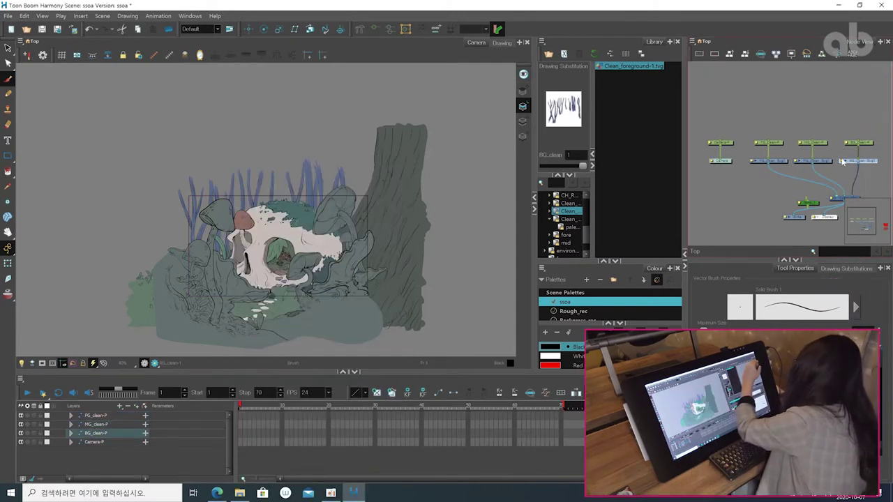
double_click(843, 161)
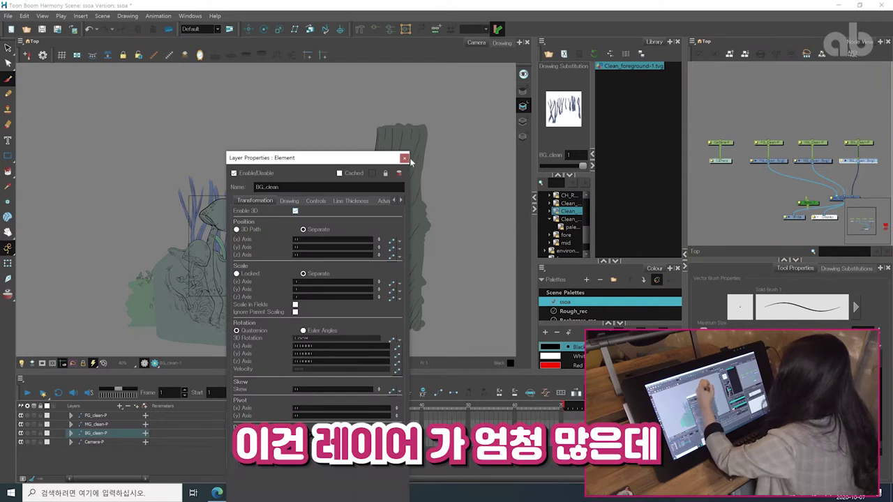
click(404, 158)
Set all the pegs and drawing nodes to Separate Mode at once with Set Properties for Many Layers.
drag(829, 175, 875, 175)
click(822, 56)
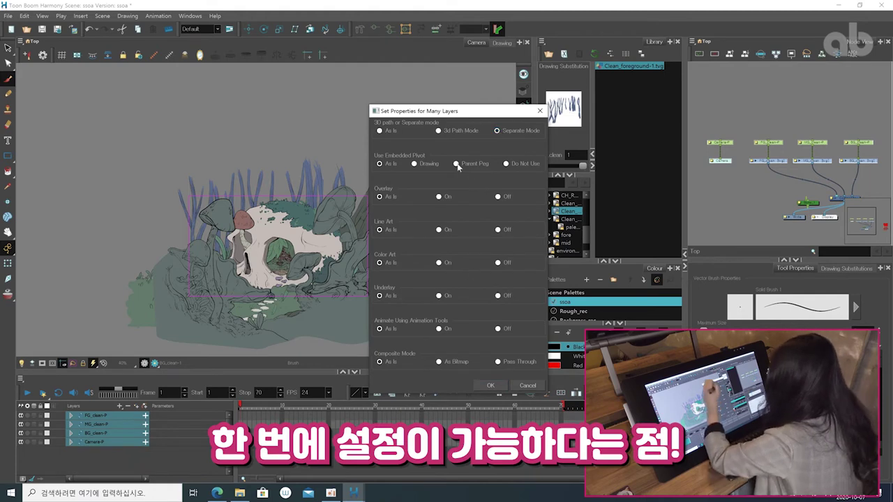
click(494, 387)
click(743, 125)
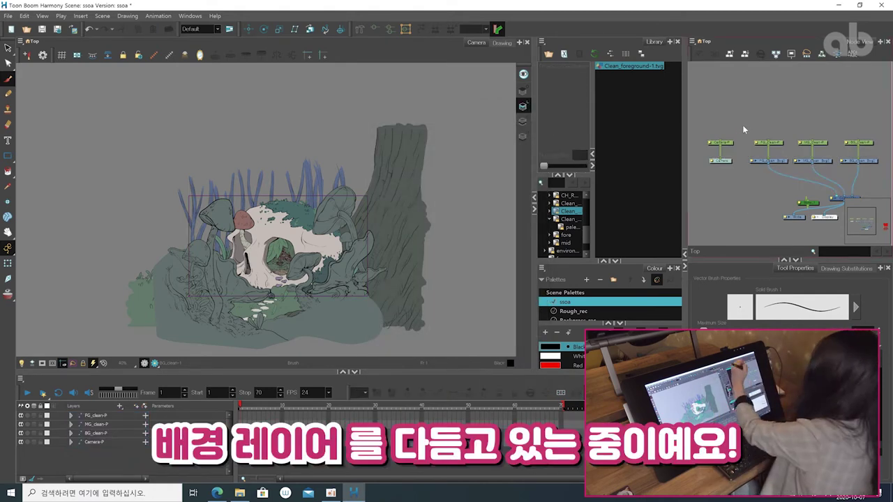
Select the Camera-P peg, add a Perspective view beside the Drawing view and widen the viewing area.
click(729, 142)
click(520, 43)
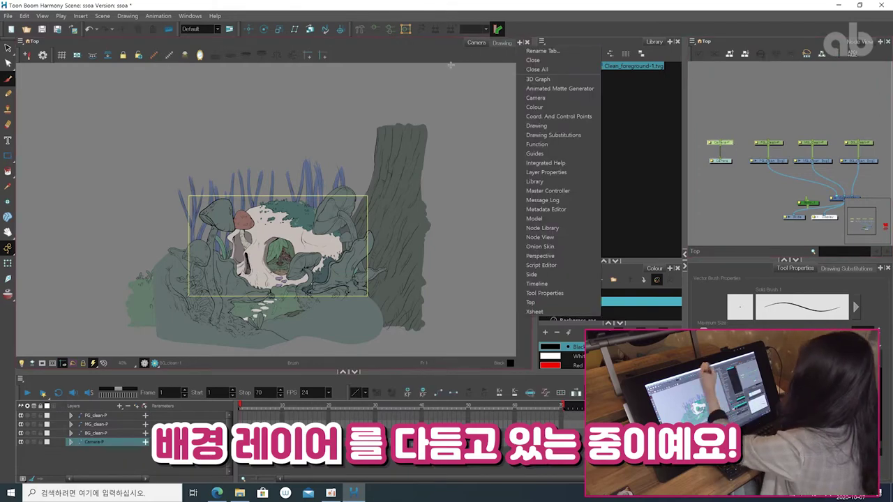
click(540, 256)
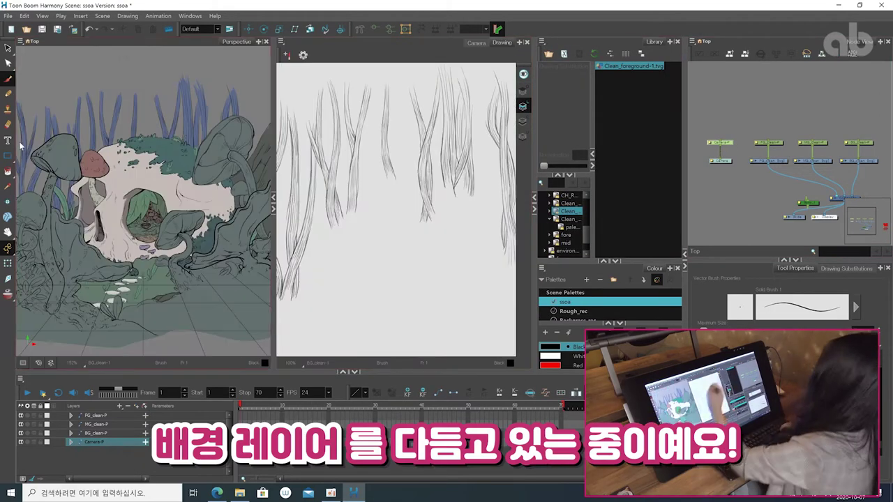
drag(536, 120, 697, 119)
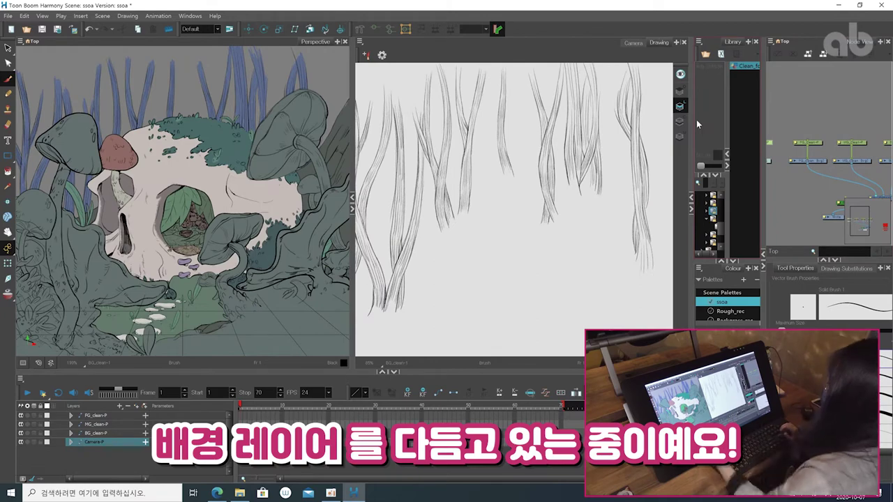
Examine the layered scene from an oblique angle in the Perspective view and show the Camera view beside it.
key(1)
key(1)
key(1)
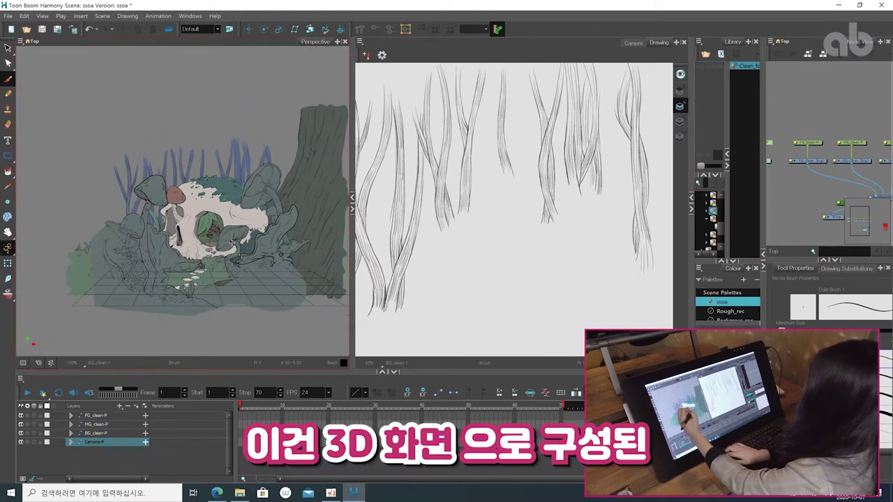
mouse_move(223, 286)
mouse_down()
mouse_move(217, 304)
mouse_move(214, 285)
mouse_up()
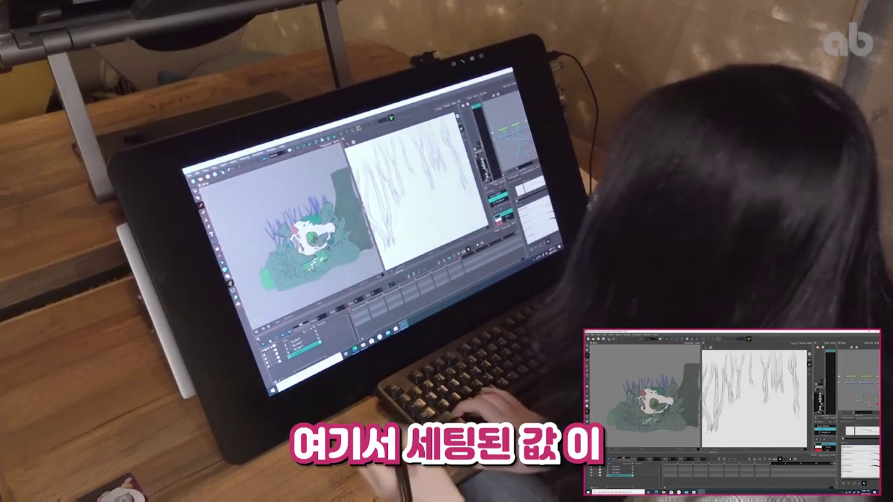
drag(625, 424, 638, 426)
drag(303, 276, 303, 291)
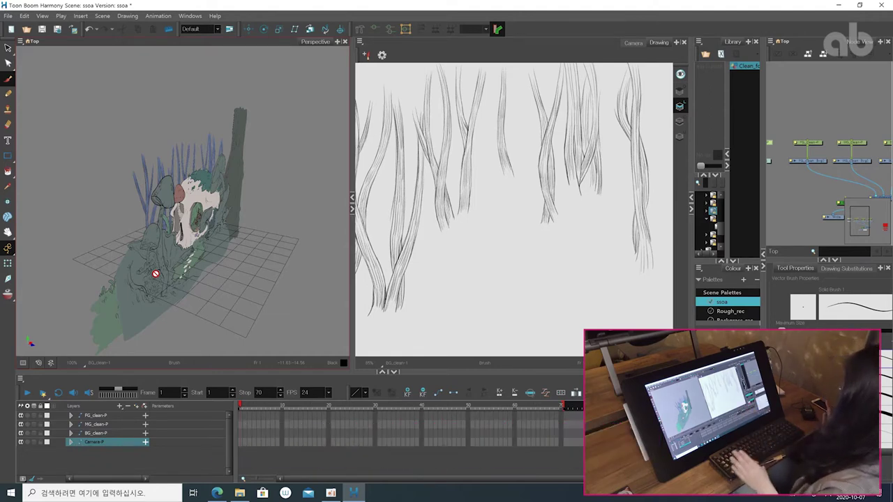
click(634, 42)
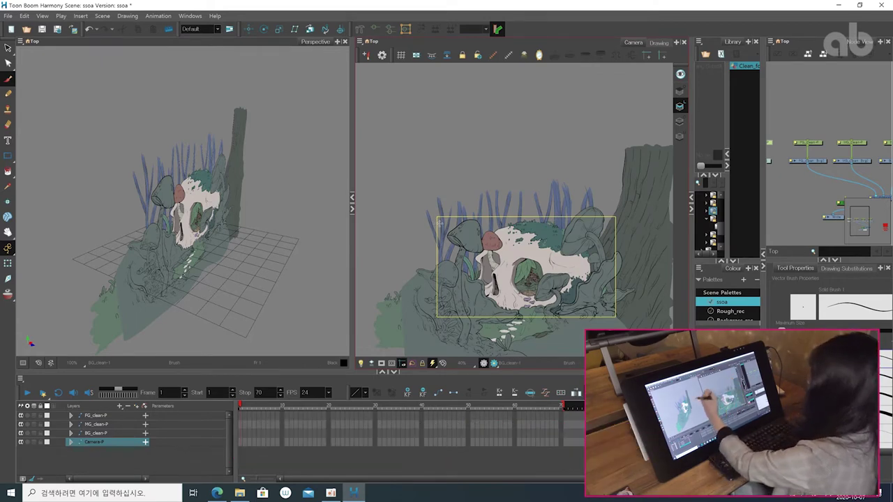
Deselect the layers and add a Colour-Card layer for the scene background.
click(96, 460)
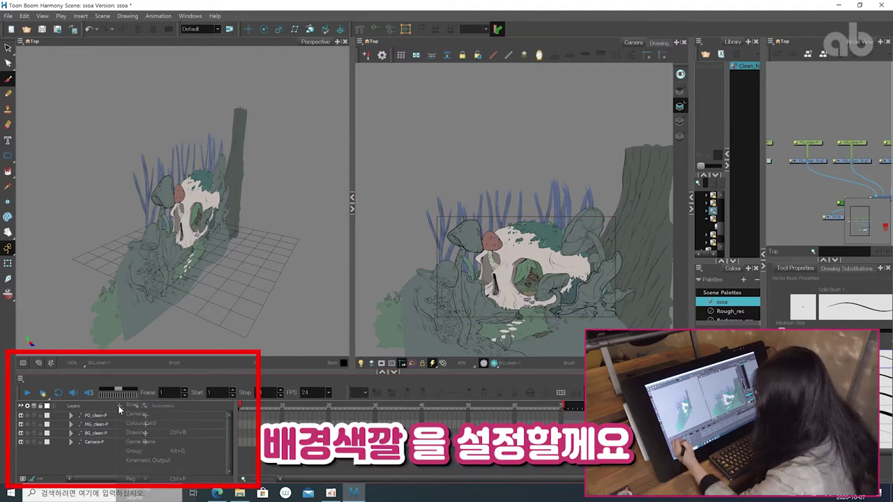
click(118, 406)
click(125, 419)
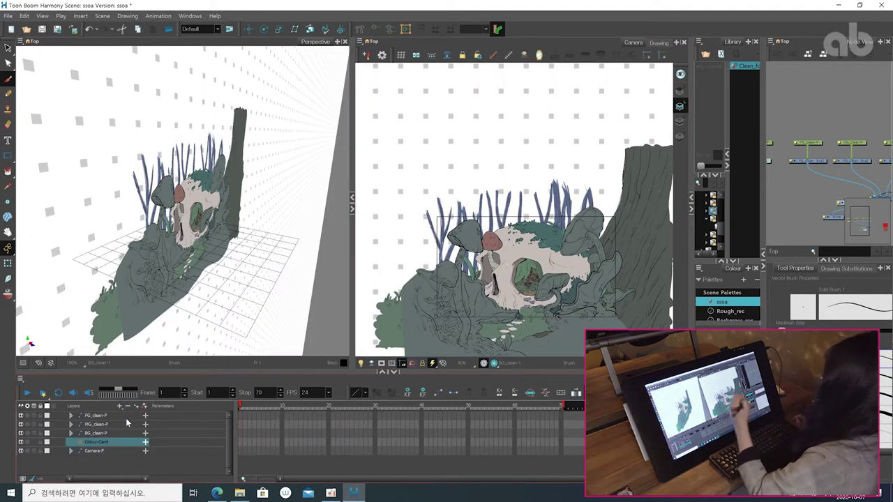
Set the Colour-Card's colour to a muted blue-grey with red 97, green 116 and blue 127.
click(860, 123)
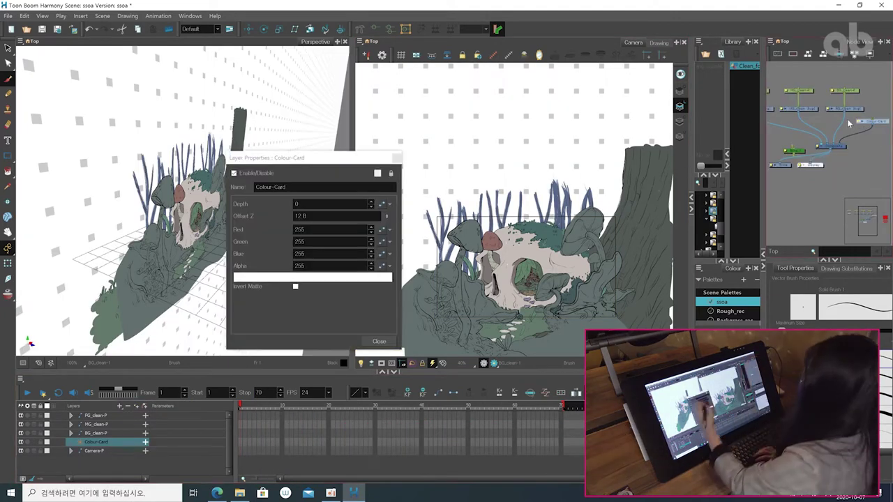
click(313, 278)
mouse_move(412, 180)
mouse_down()
mouse_move(388, 181)
mouse_move(398, 181)
mouse_up()
drag(428, 215, 403, 250)
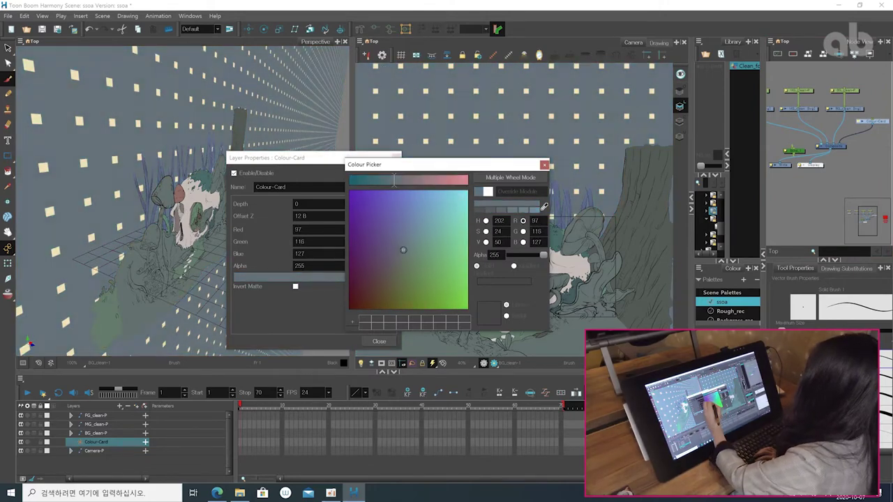
click(544, 165)
click(396, 158)
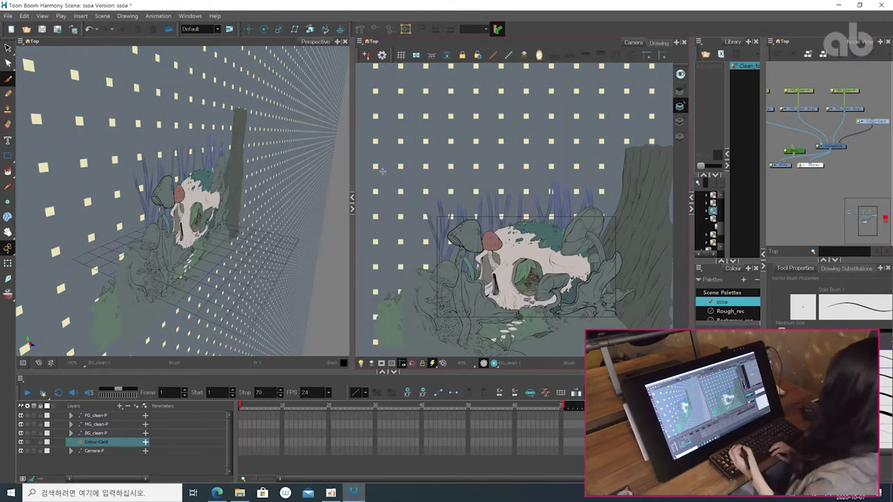
Push the BG_clean-P peg back in depth by setting its z position to -10.
drag(407, 288, 372, 220)
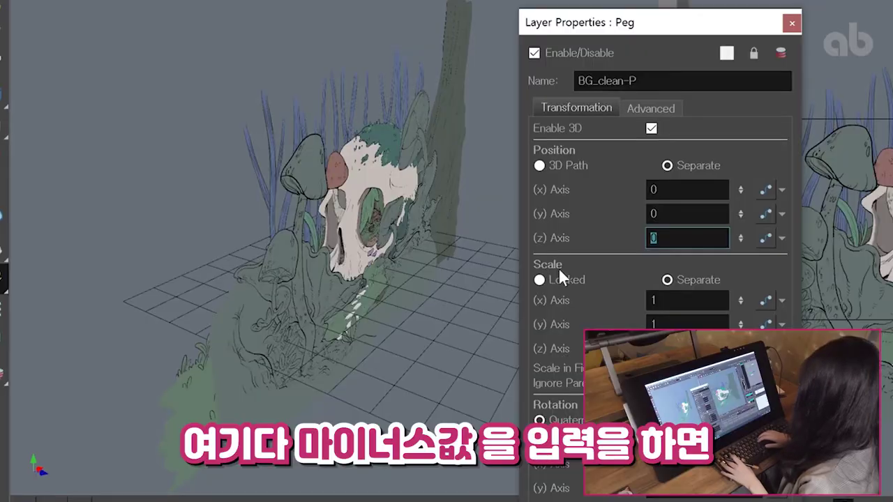
text(-1)
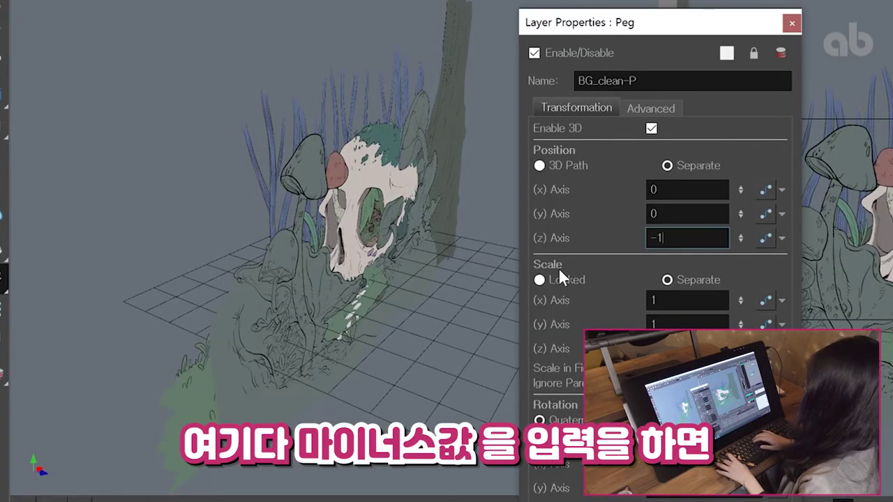
text(0)
key(Return)
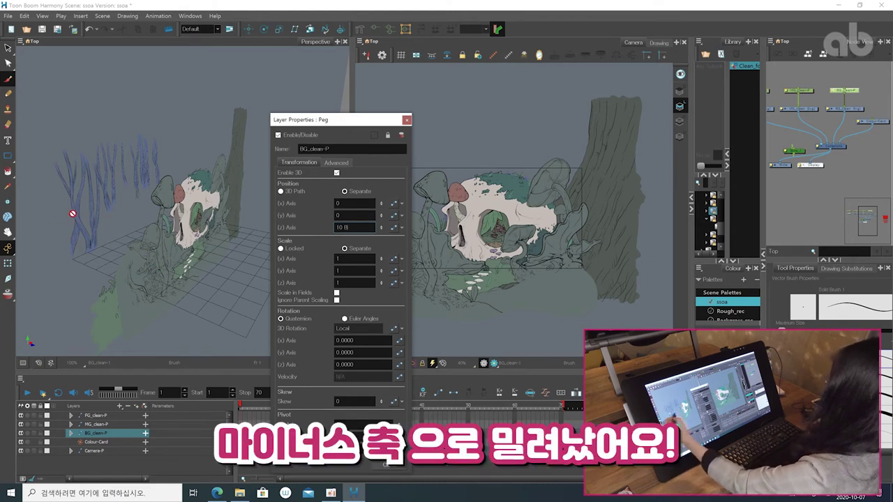
click(406, 121)
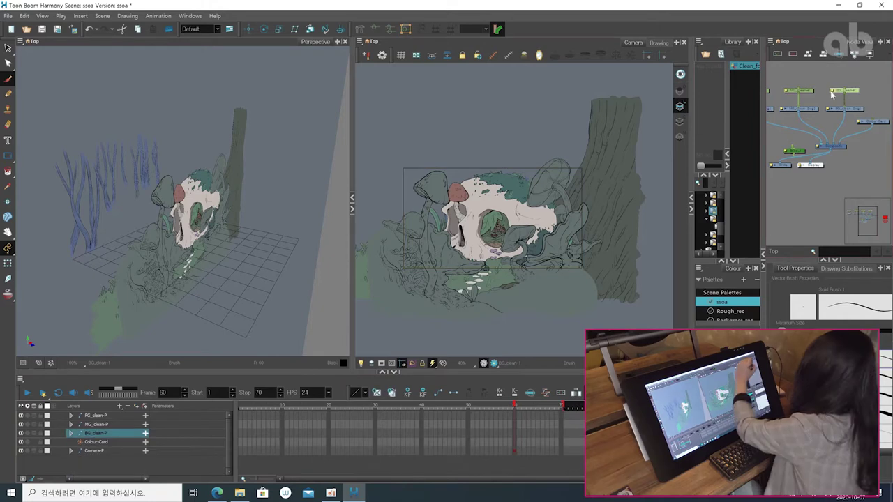
Bring the BG_clean-P peg closer to the skull by reducing its backward z position.
double_click(96, 433)
text(5.8)
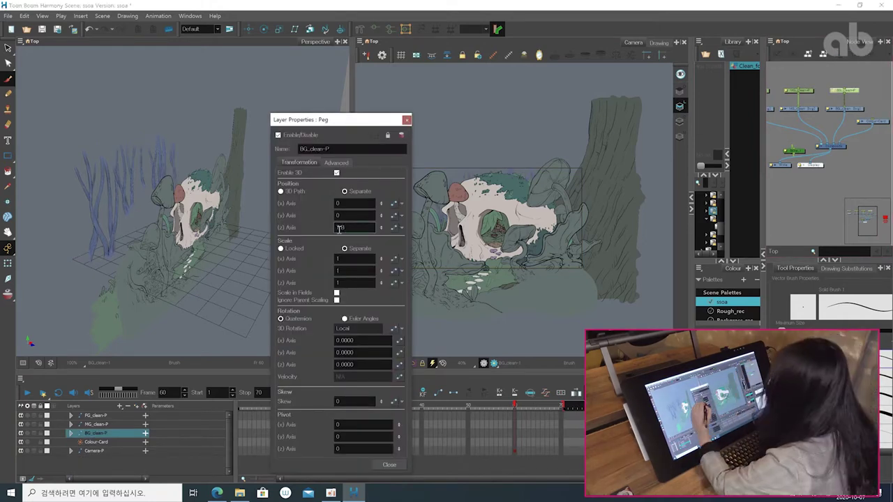
drag(291, 233, 279, 243)
drag(340, 129, 242, 145)
click(298, 148)
Set the MG_clean-P peg's z position to -4 to push the skull layer back.
click(786, 91)
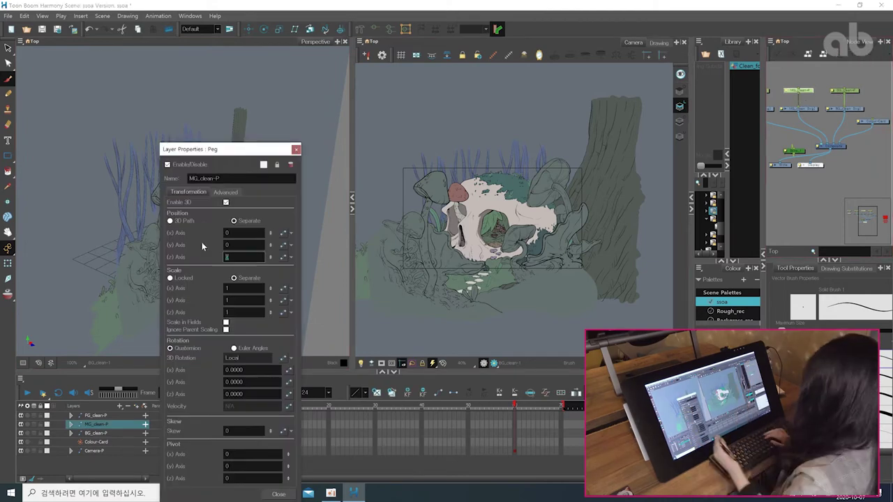
text(2.8-4)
key(Return)
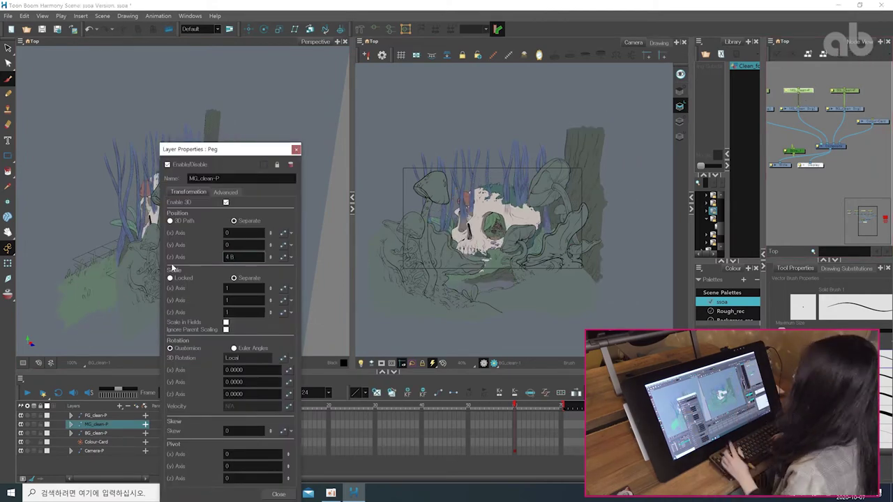
click(296, 150)
Place the BG_clean-P peg just behind the skull layer with z at -4.1 and y at 3 N.
click(832, 91)
click(236, 257)
text(-4.1)
key(Return)
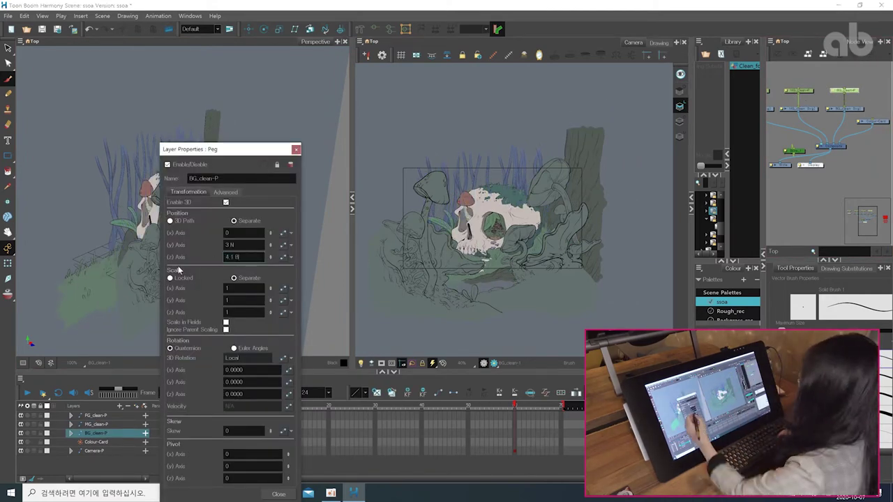
Try the BG_clean-P peg at 2 E and 4 E on the x axis, and settle its x position at 3 W.
drag(238, 233, 172, 246)
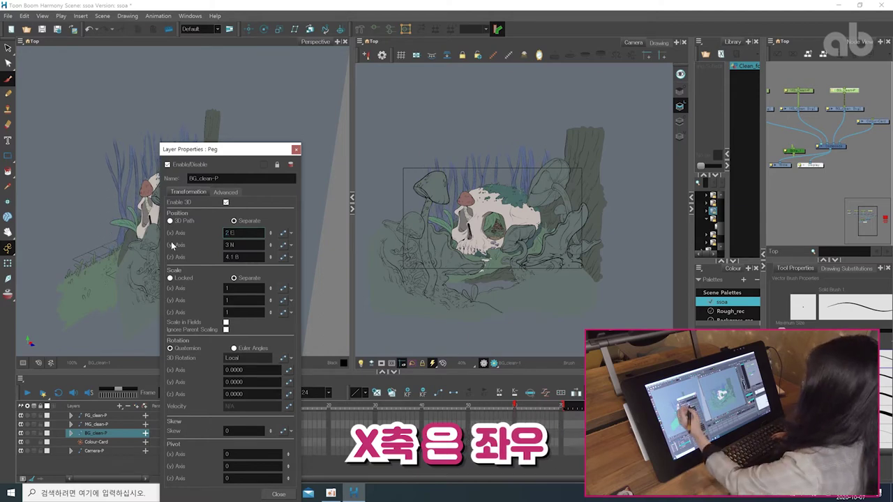
click(226, 233)
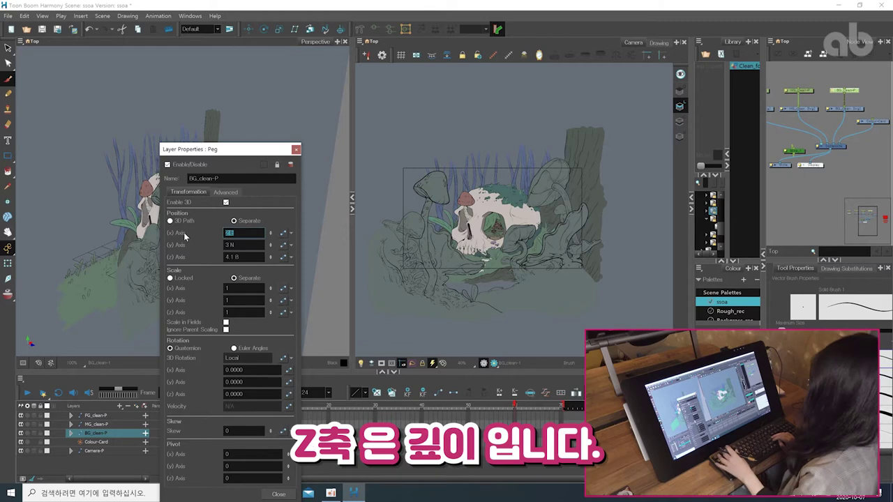
text(4)
key(Return)
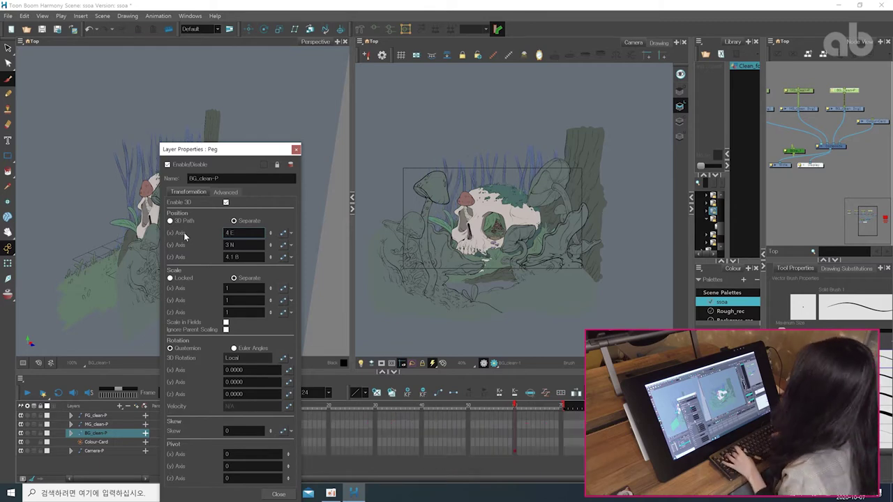
text(-2)
key(Return)
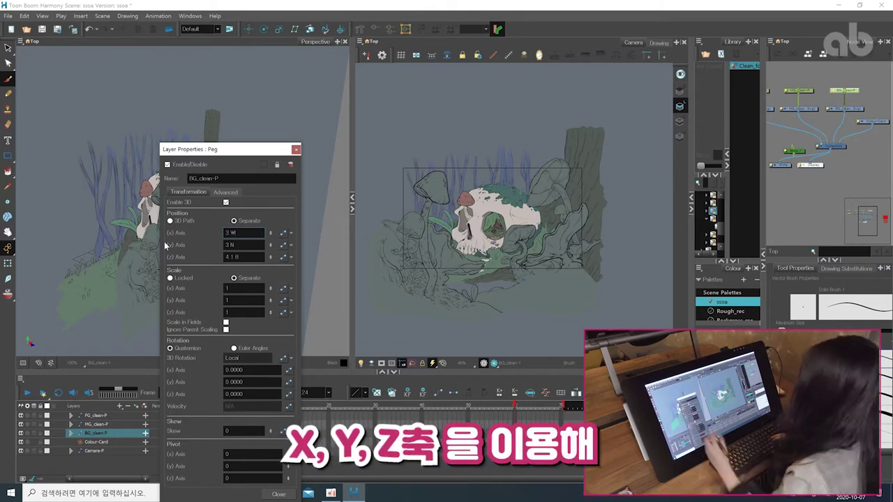
click(294, 150)
Set the FG_clean-P peg's position to 1 N and 1 B, and mask the Camera view outside the camera frame.
drag(789, 102, 841, 140)
click(795, 130)
drag(215, 145, 205, 129)
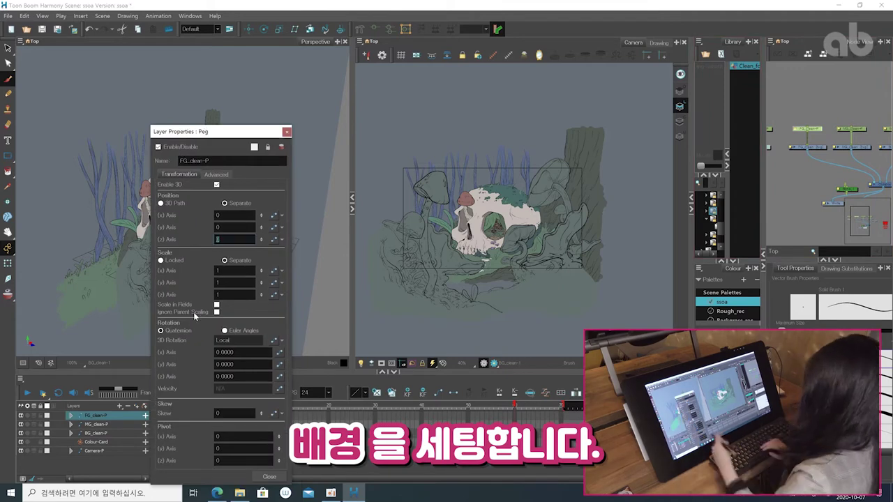
key(Return)
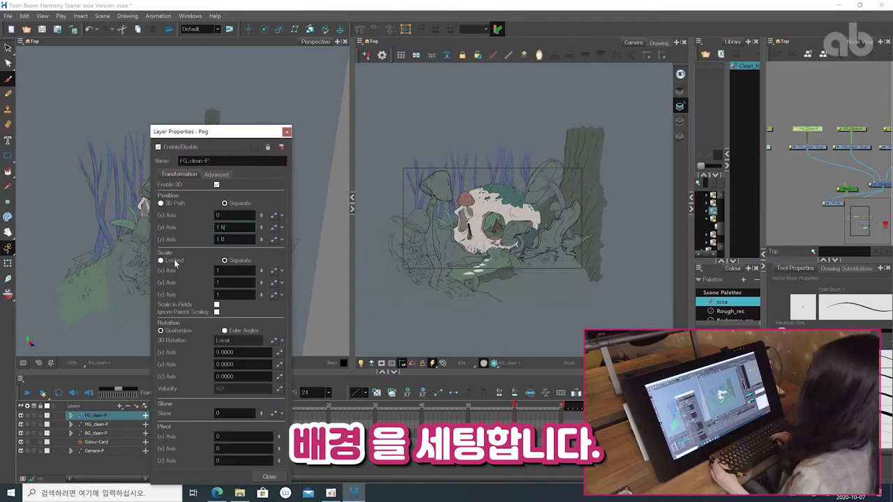
click(287, 131)
click(382, 363)
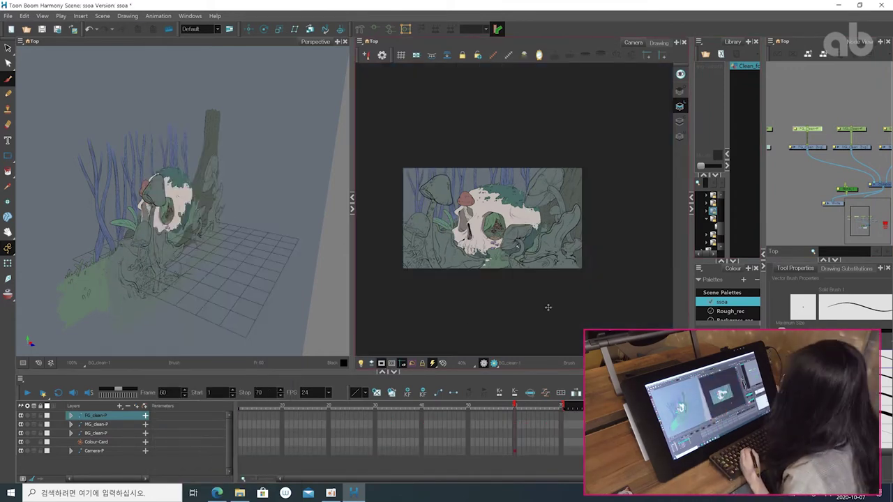
Adjust the FG_clean-P peg's framing by setting its y position to 2 S and its x position to 1 W.
click(795, 130)
drag(233, 216, 164, 274)
text(0)
key(Return)
text(-1)
key(Return)
text(-2)
key(Return)
double_click(236, 216)
text(-1)
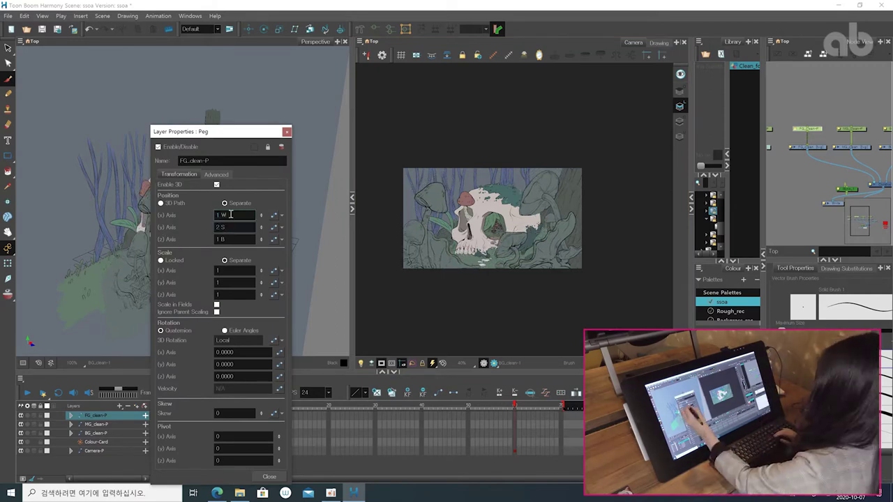
click(286, 131)
Add Camera-P keyframes at frames 1, 60 and 70, and return to frame 1.
click(514, 452)
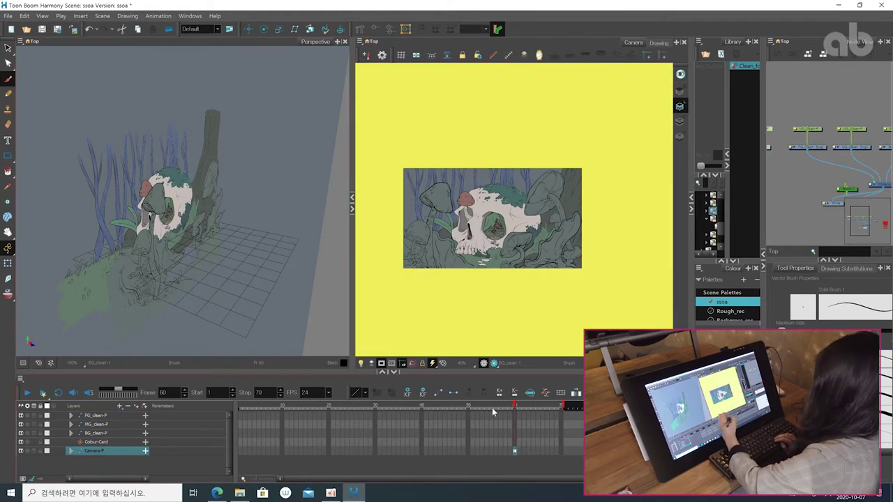
click(566, 405)
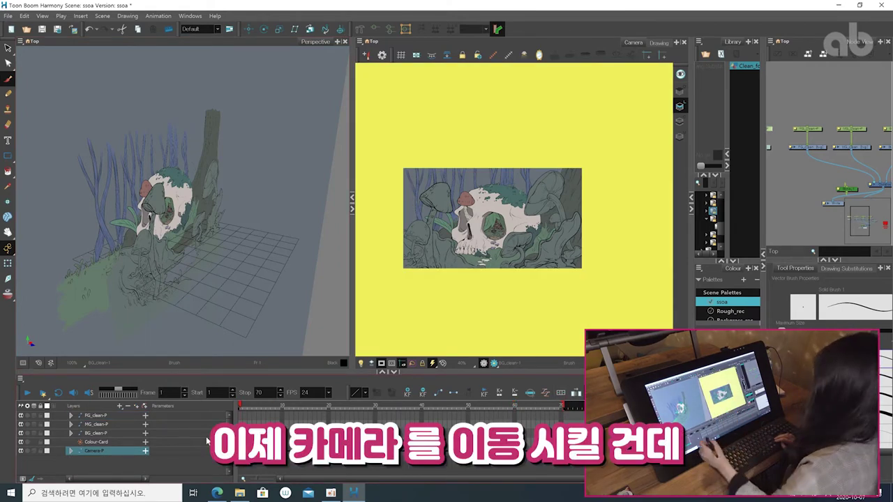
click(291, 406)
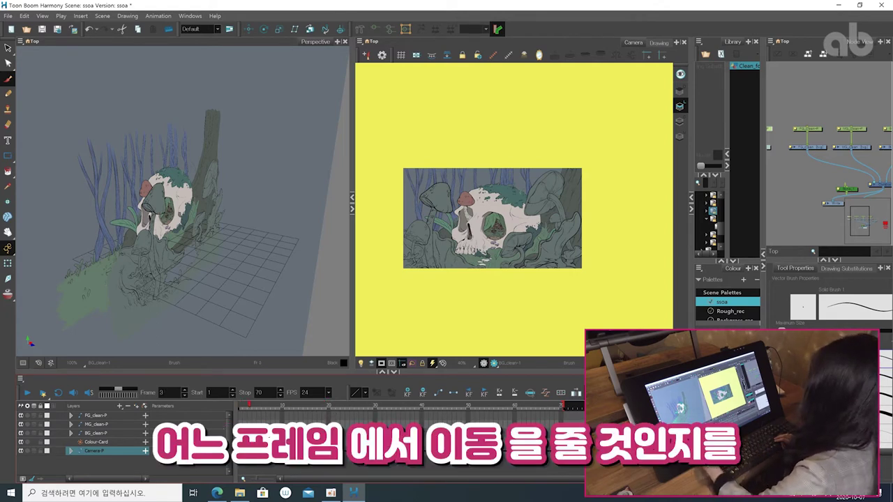
click(331, 451)
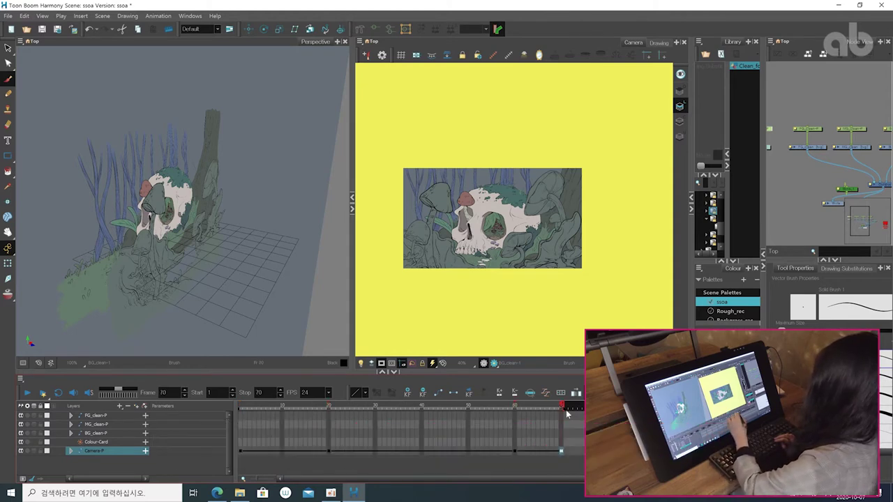
drag(558, 409, 234, 417)
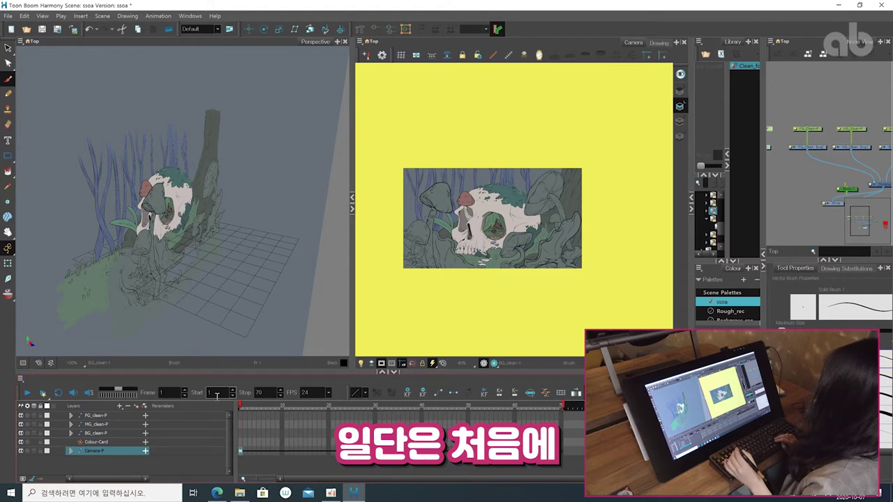
Transform the Camera-P peg at frame 1 into a close-up of the skull's eye socket and keep it selected.
click(8, 264)
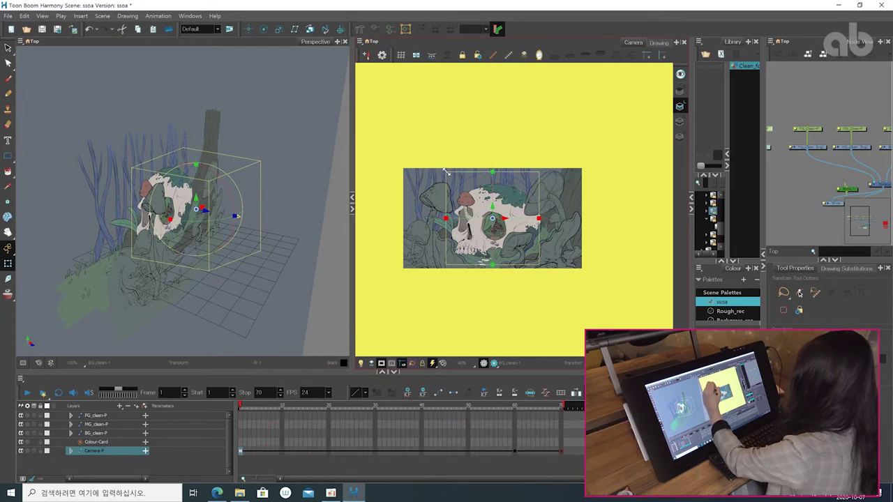
drag(447, 172, 460, 190)
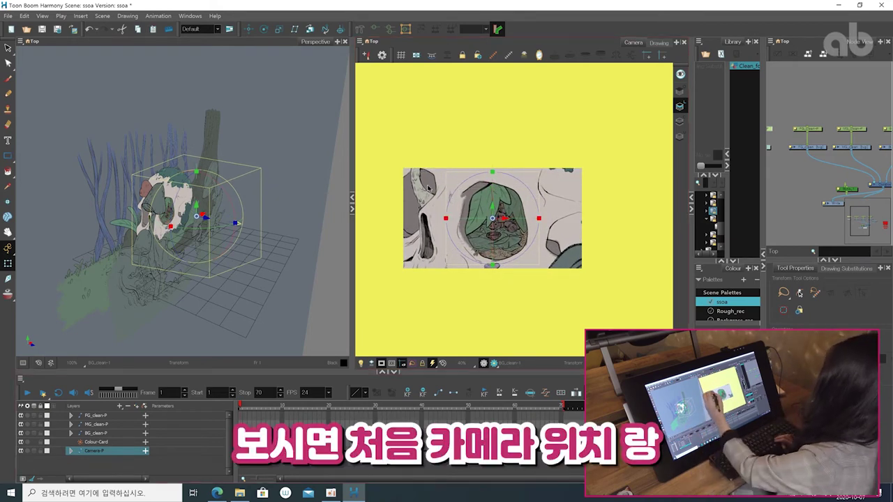
click(434, 205)
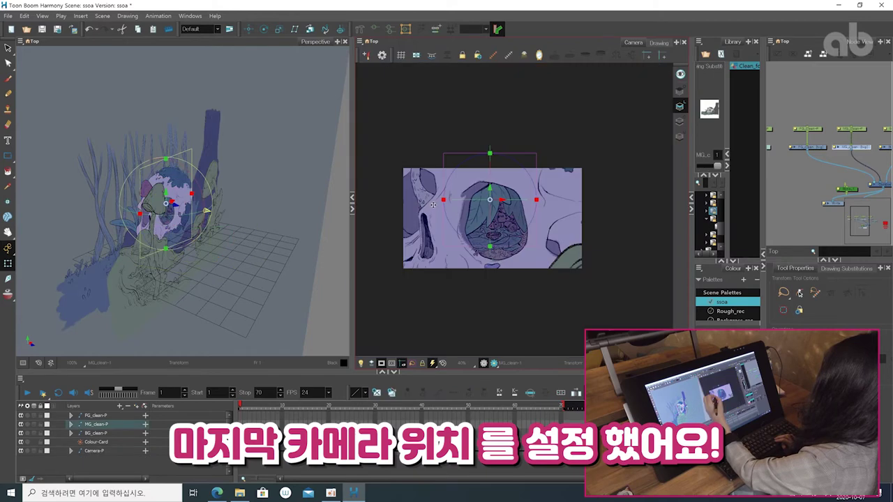
click(449, 283)
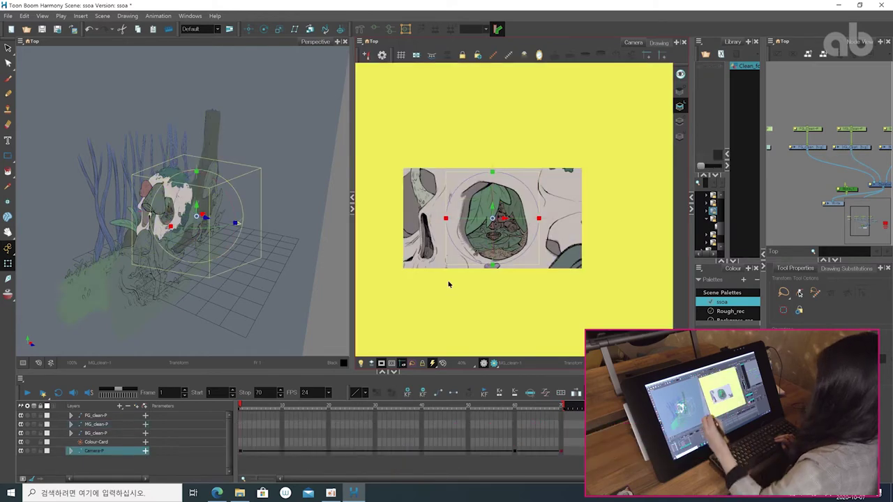
Play back the camera pull-out and check the framing around frame 60.
click(27, 394)
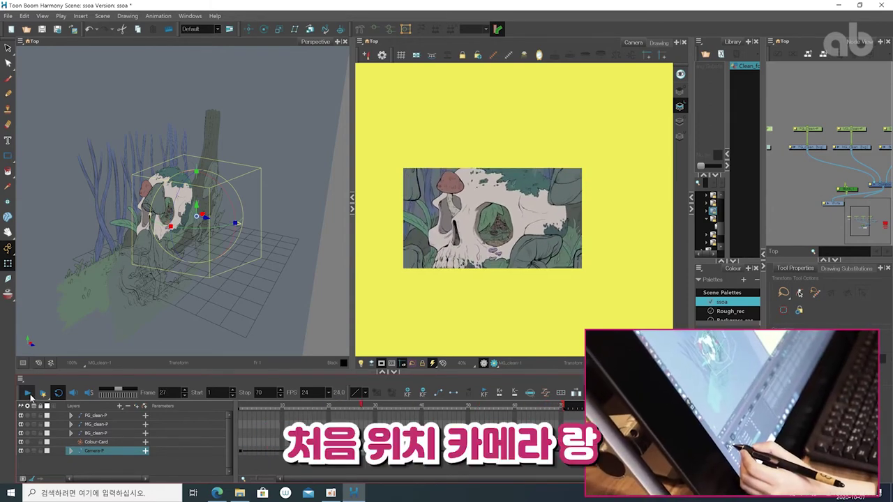
click(28, 395)
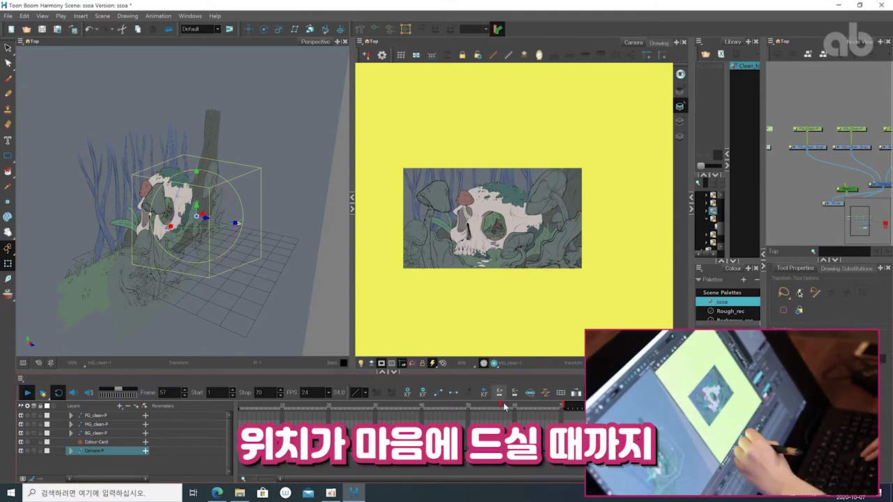
drag(511, 409, 520, 408)
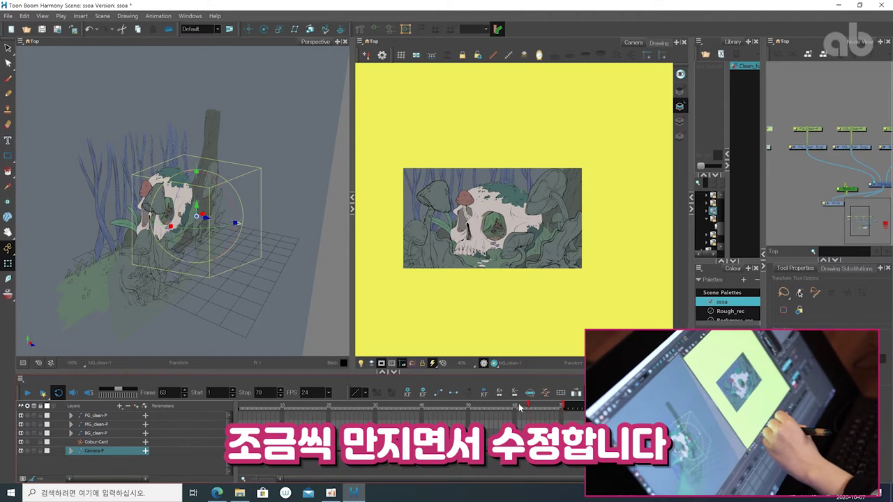
Widen the camera framing slightly at frame 60 and re-key frame 70 with the same framing.
click(515, 408)
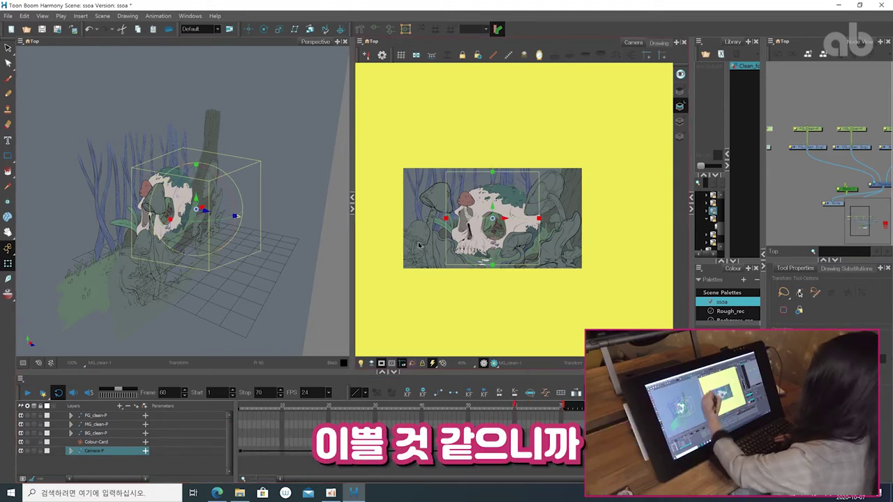
drag(447, 173, 441, 164)
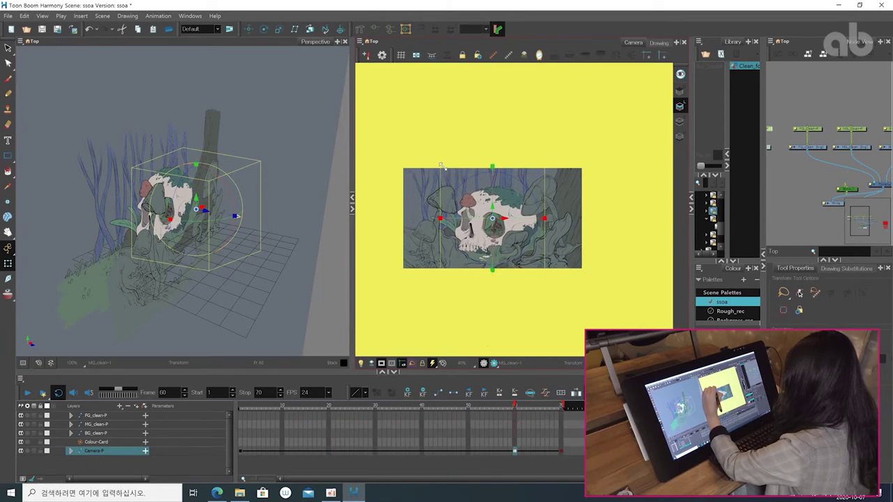
click(560, 449)
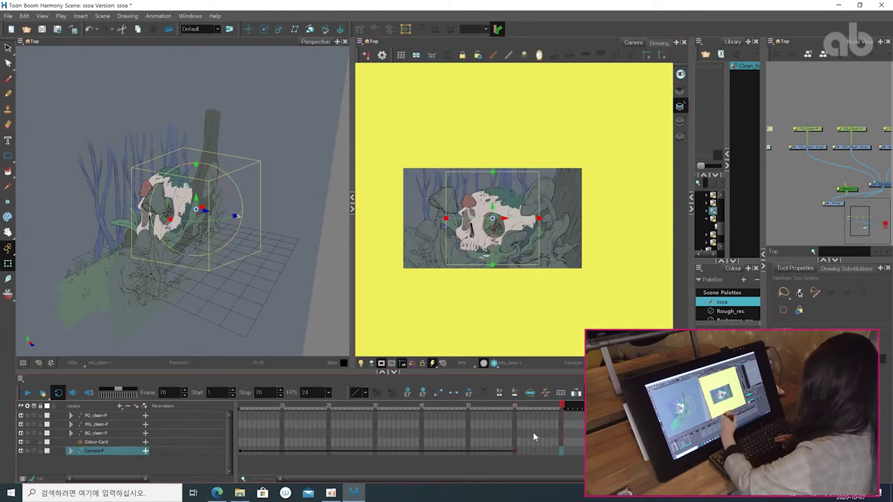
key(F6)
drag(561, 407, 556, 424)
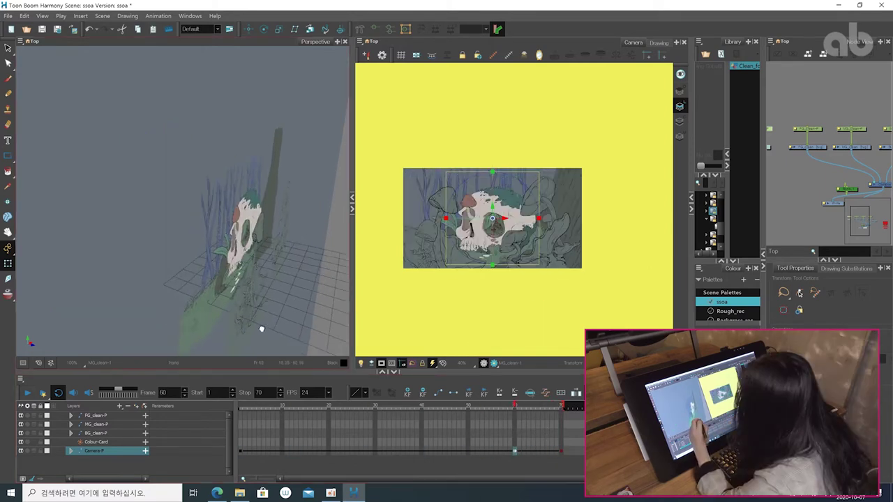
Examine the layers' depth from another Perspective angle and review the camera move across the whole timeline.
drag(261, 329, 256, 312)
mouse_move(226, 300)
mouse_down()
mouse_move(210, 307)
mouse_move(230, 302)
mouse_move(218, 297)
mouse_up()
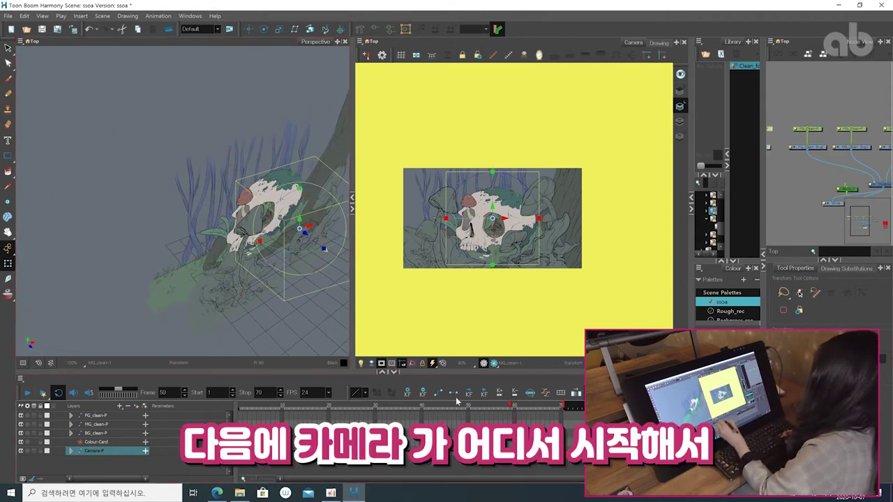
drag(252, 411, 548, 411)
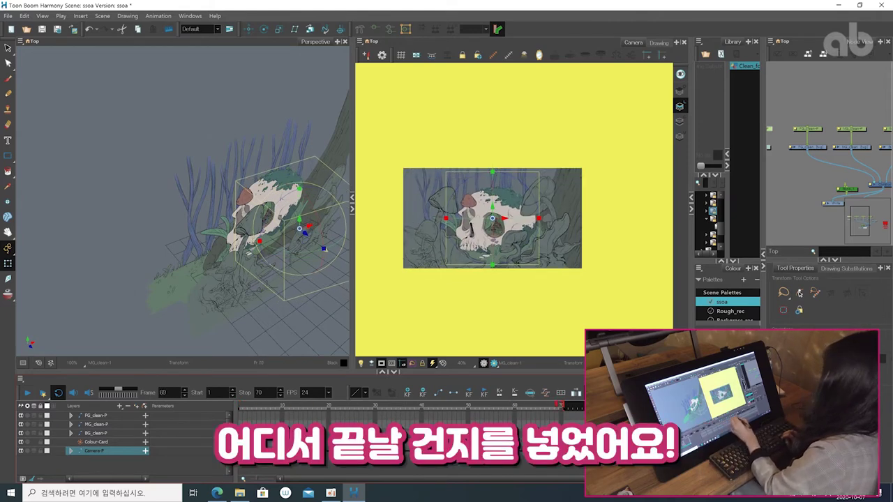
drag(360, 411, 227, 411)
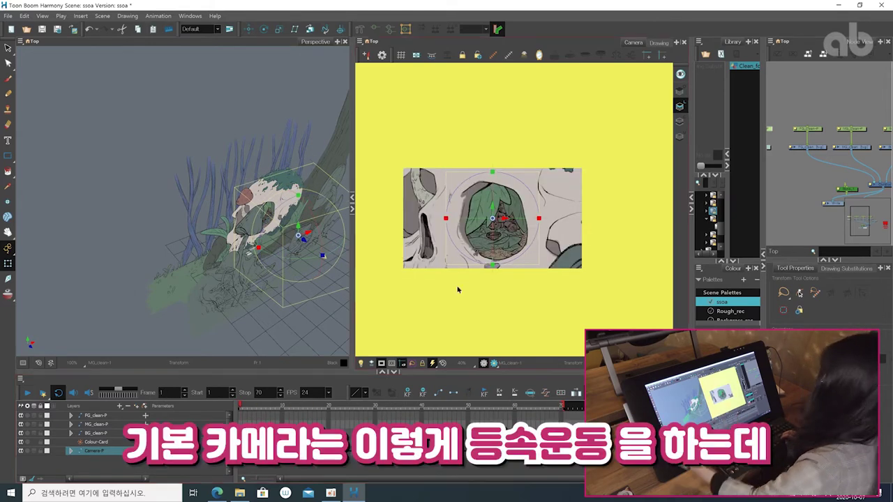
Play back the camera pull-out and scrub through its frames to judge the pacing.
click(28, 393)
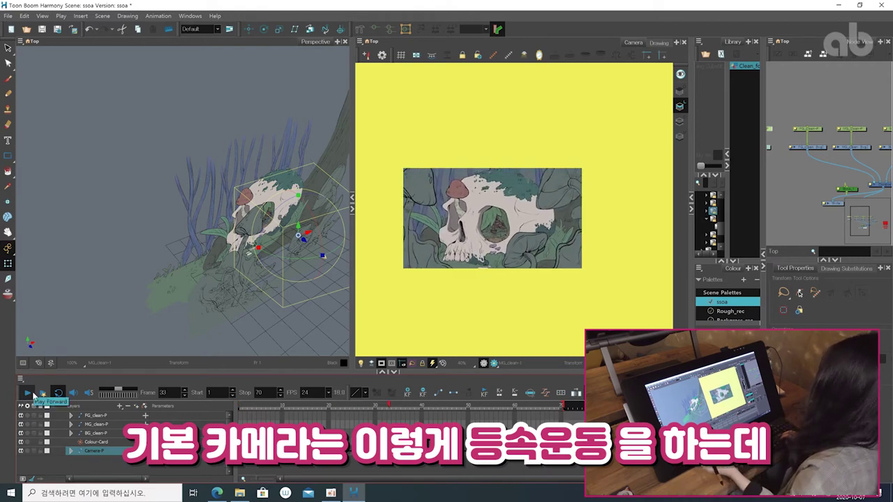
click(550, 409)
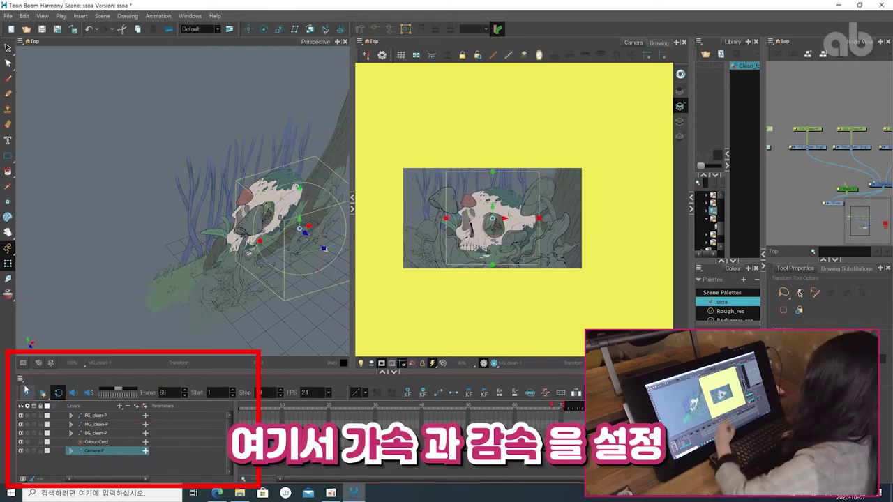
drag(550, 408, 508, 397)
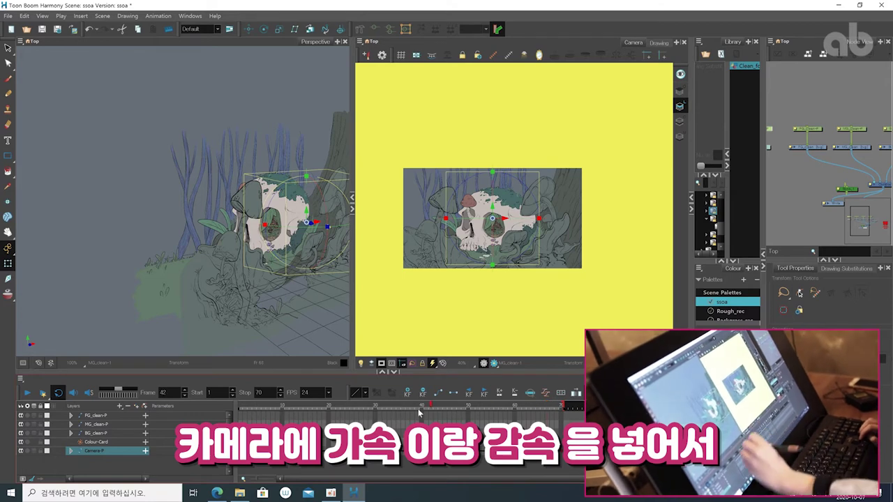
Ease the camera's start at frame 1 by applying a Right Time Ratio of 45 across all its functions.
click(240, 406)
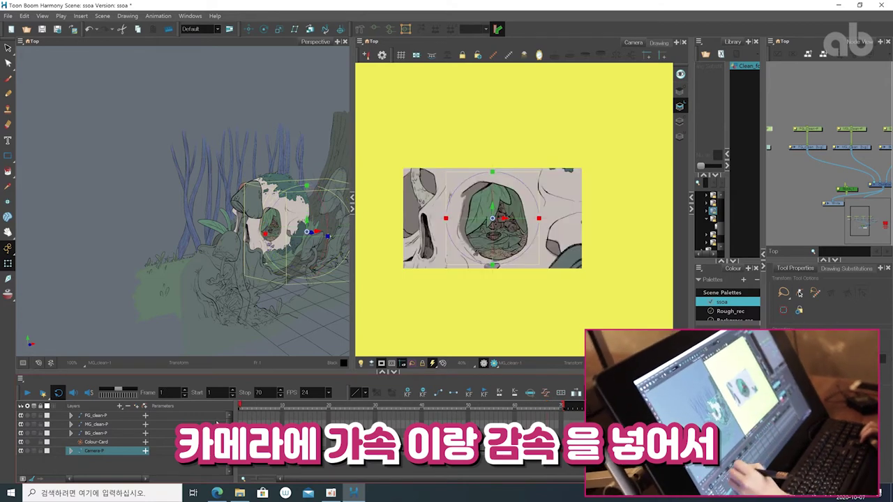
click(545, 394)
drag(466, 142, 617, 121)
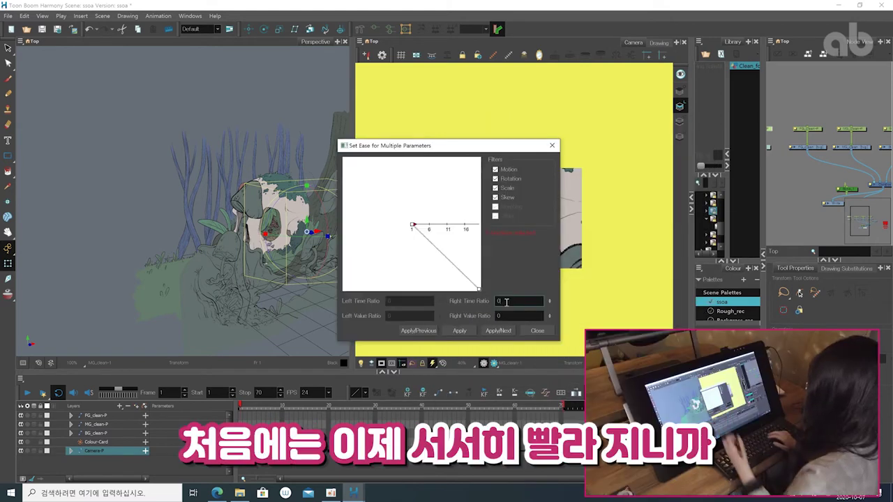
key(BackSpace)
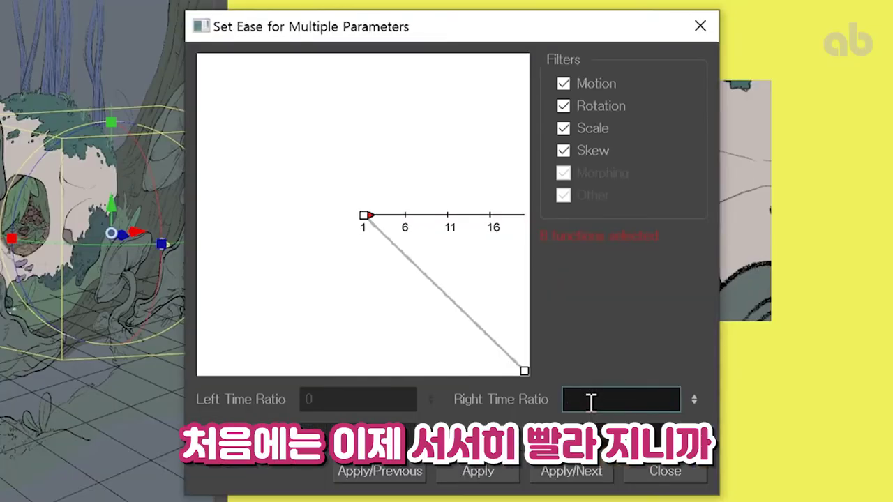
text(45)
click(569, 472)
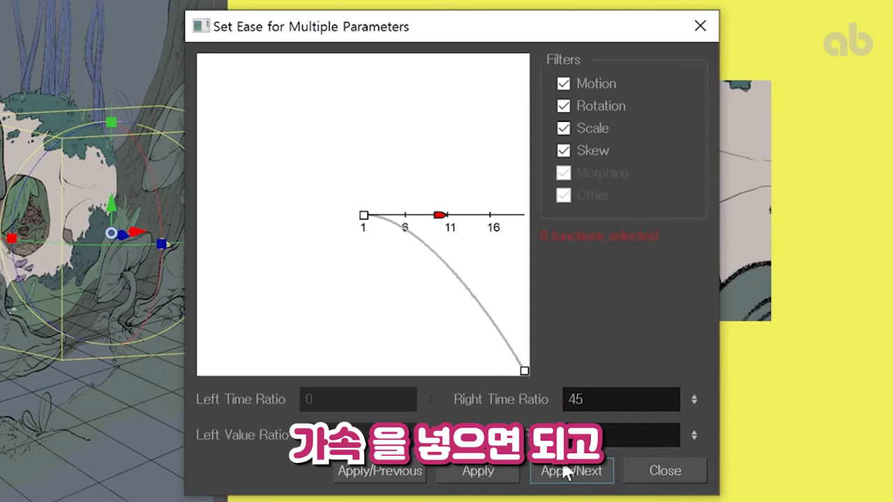
Apply a Left Time Ratio of 60 to the camera's frame 20 key and move on to the frame 60 key's left ease.
text(60)
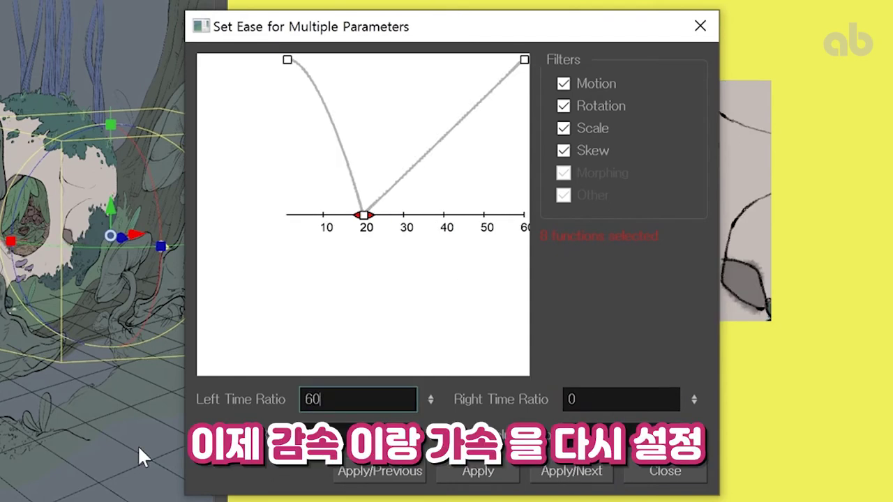
key(Tab)
click(572, 472)
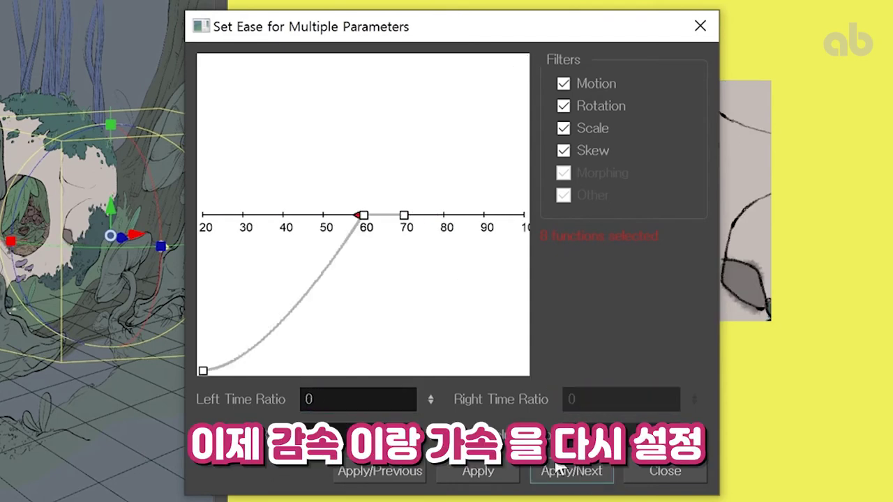
click(341, 401)
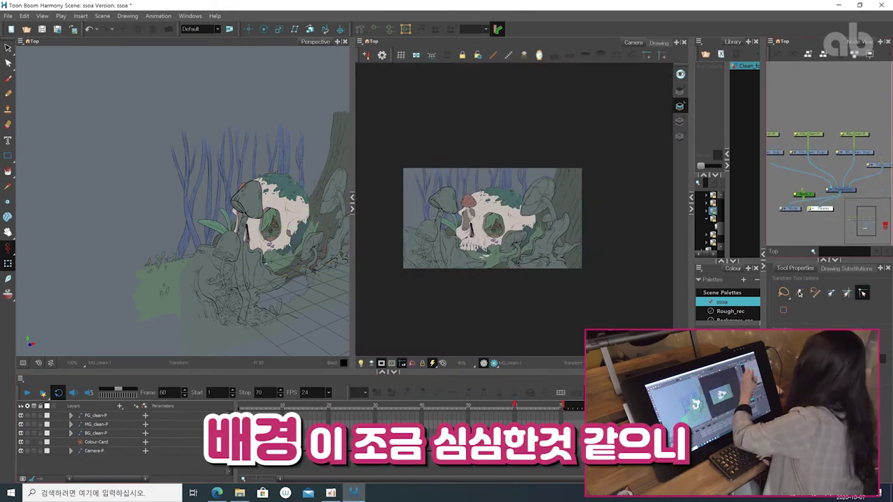
Adjust the position of the BG_clean-P peg holding the background trees and deselect it.
double_click(96, 434)
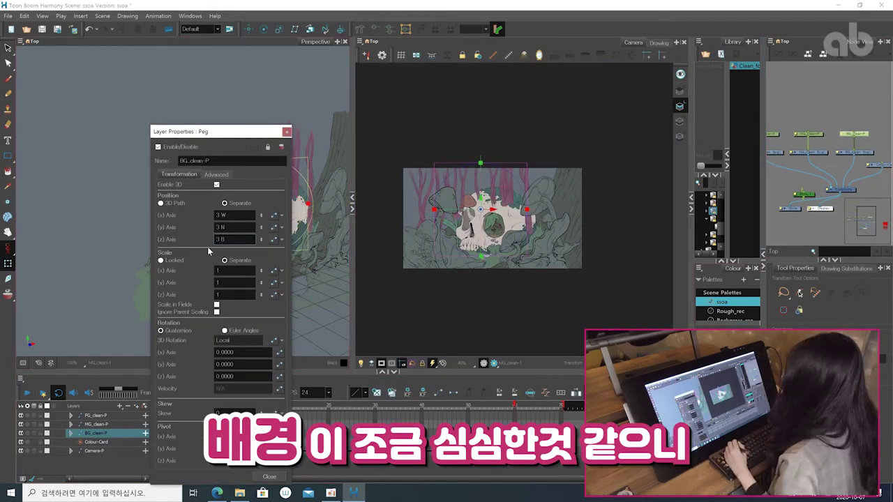
click(286, 131)
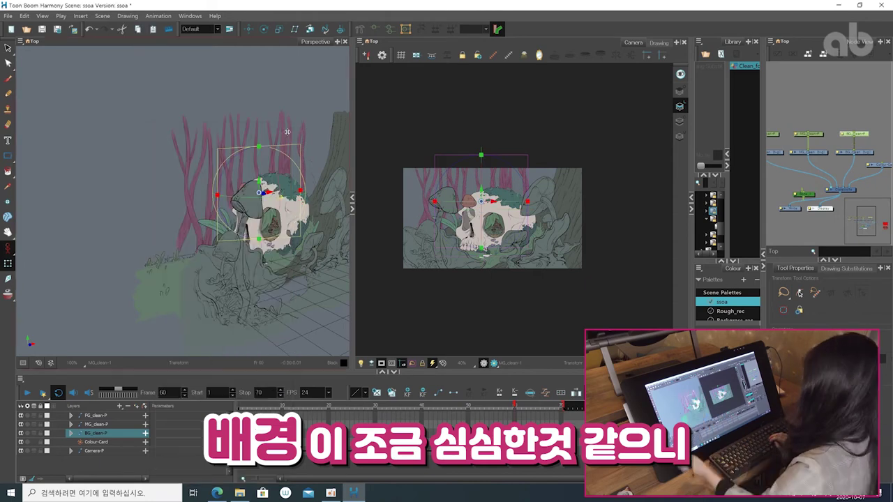
click(102, 465)
Enlarge the Library view and pick the Clean_back-1.tvg tree drawing from it.
drag(691, 228, 605, 227)
click(632, 220)
click(636, 203)
click(681, 68)
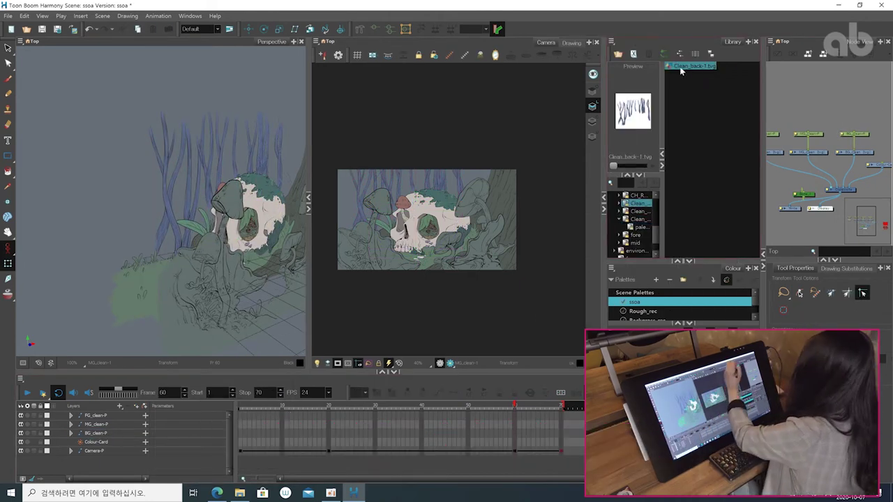
drag(682, 70, 670, 155)
Add a new drawing layer and paste the tree drawing into it across frames 1 to 70.
key(ctrl+r)
key(Return)
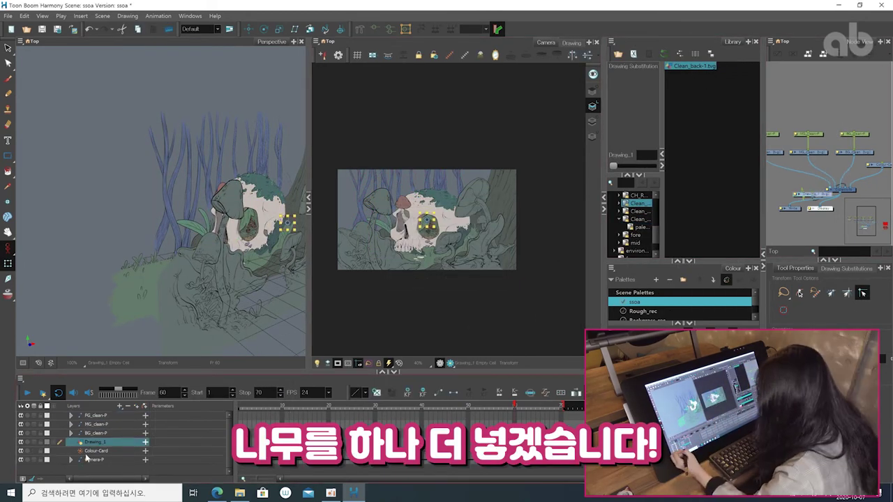
click(240, 406)
click(562, 406)
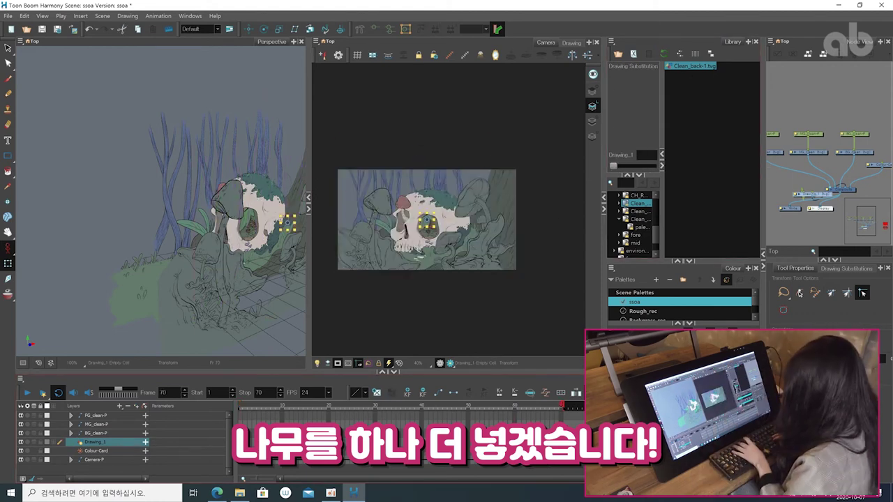
key(ctrl+v)
Give the new tree layer a parent peg with 3D enabled and a position offset of -4.8, and play back the scene.
key(ctrl+p)
click(861, 85)
click(217, 184)
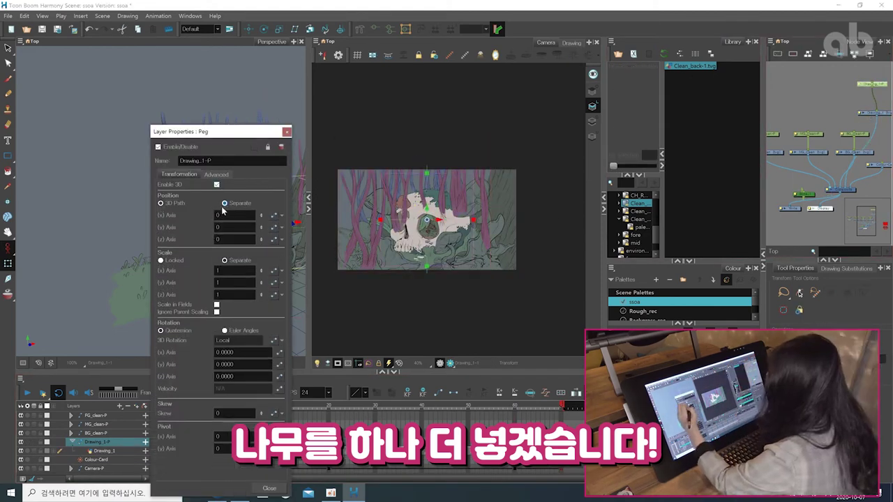
text(-4.8)
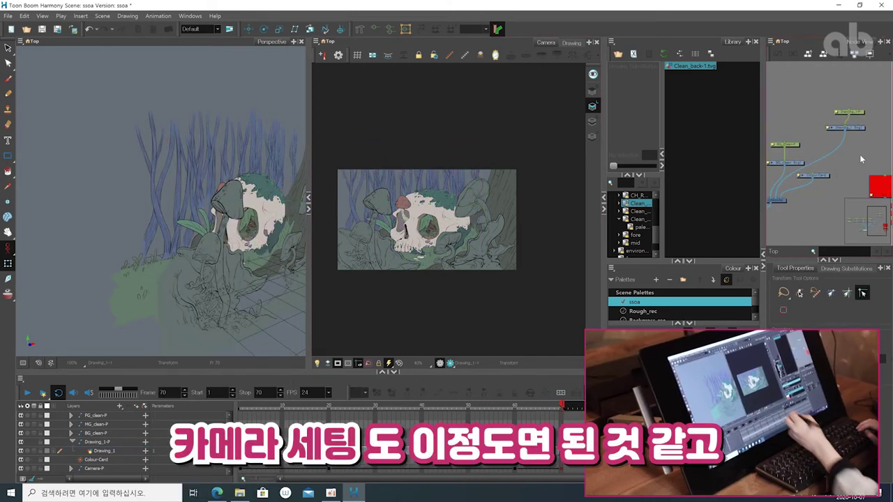
click(72, 442)
click(32, 394)
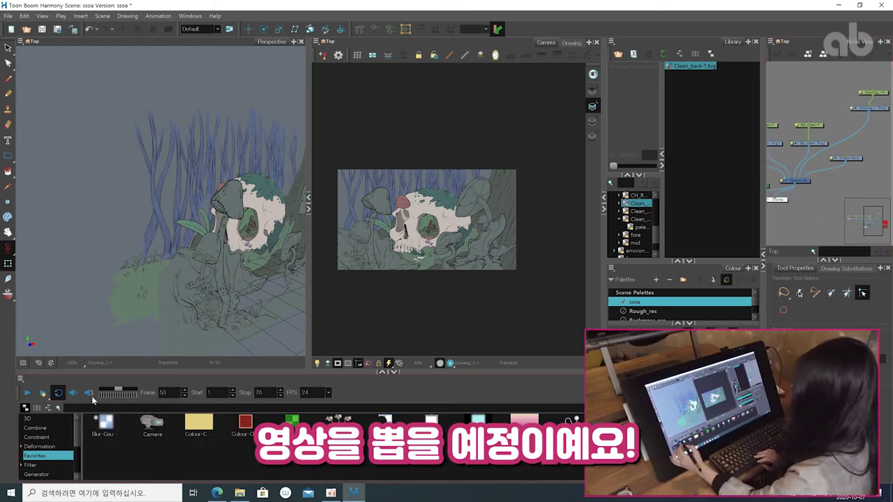
Browse the available effect nodes in the Node Library, including the 3D category.
click(86, 406)
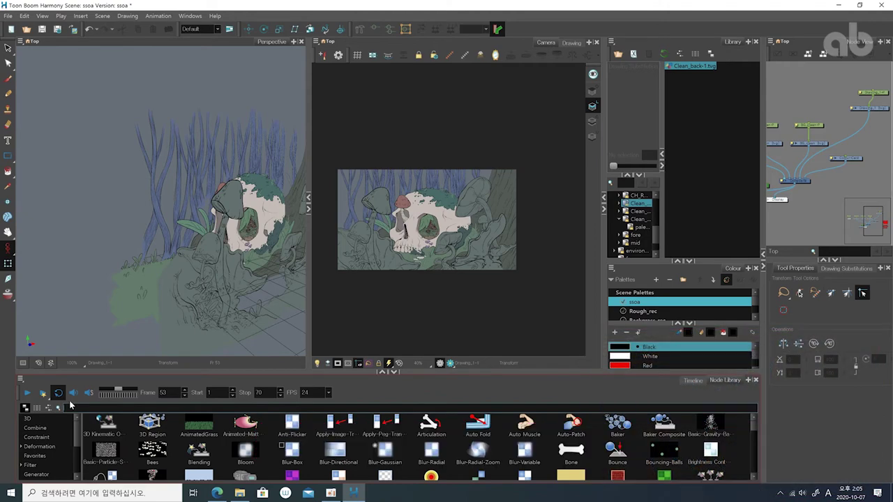
scroll(757, 433, down, 5)
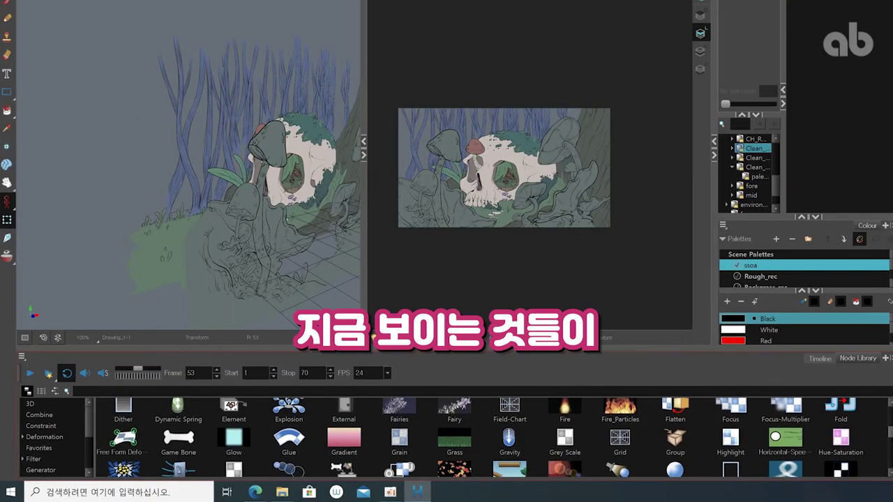
scroll(488, 438, down, 8)
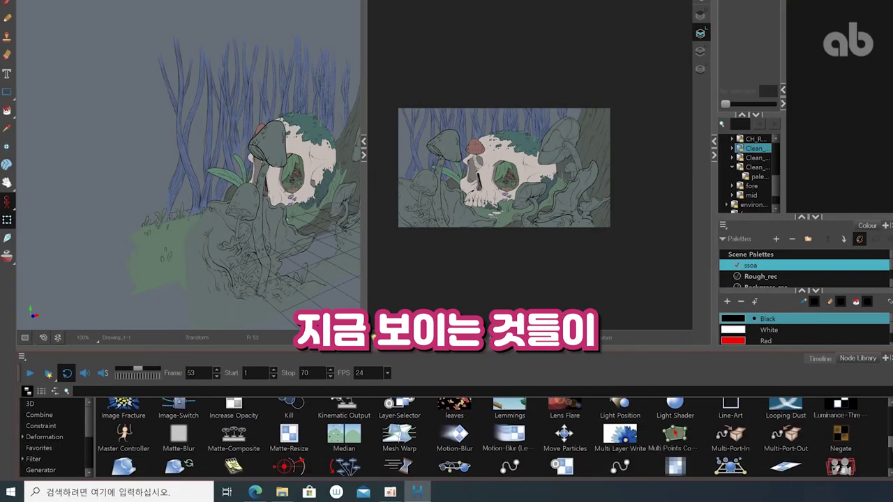
drag(890, 462, 890, 404)
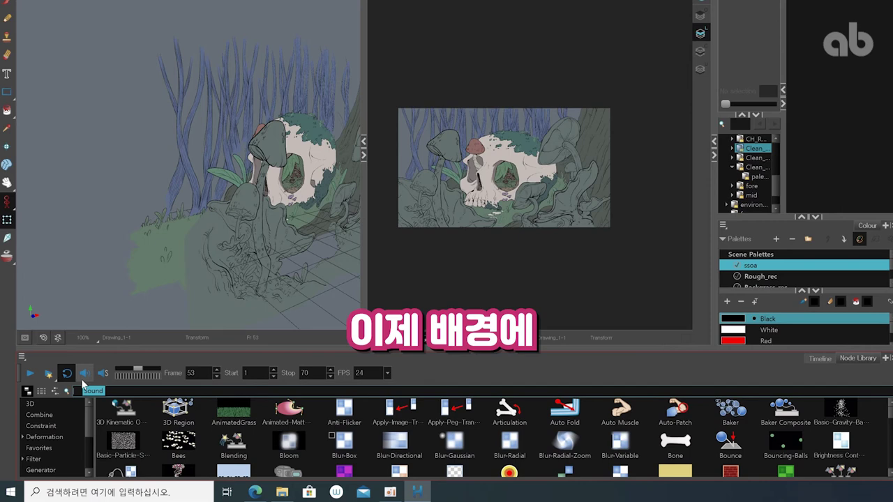
click(30, 405)
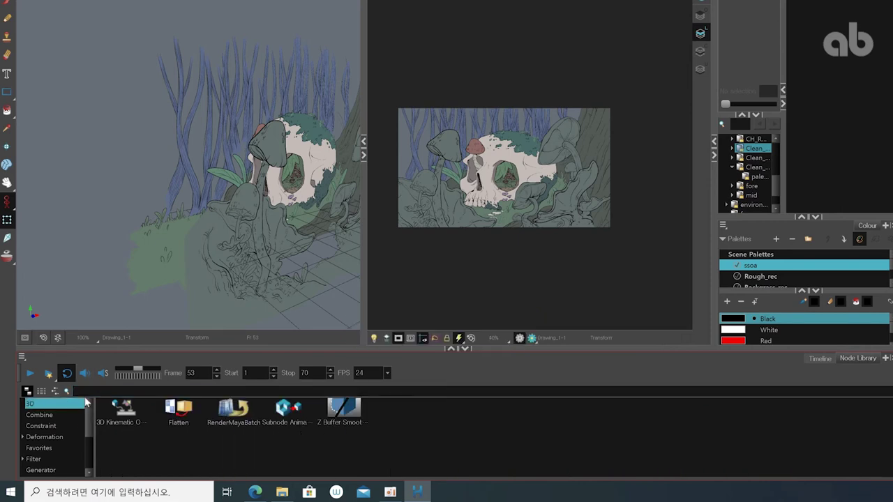
Find the Gradient node, add it to the node network and connect it to the composite in place of the Colour-Card.
click(87, 391)
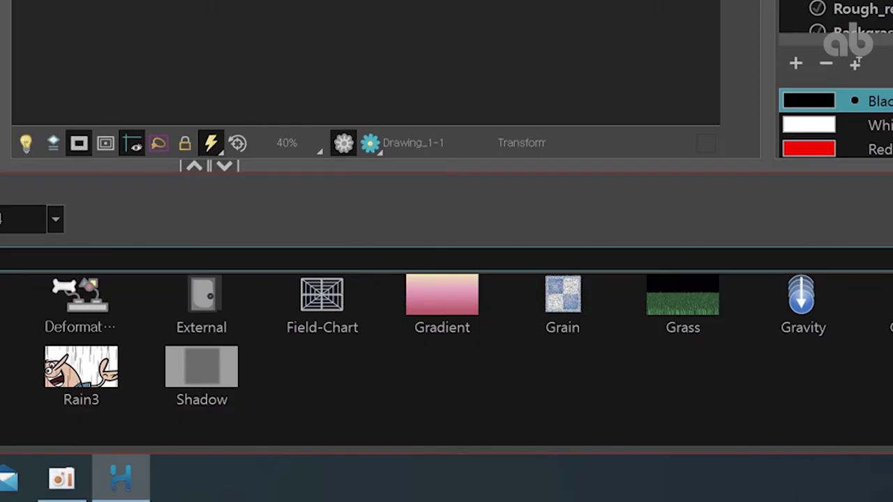
click(564, 410)
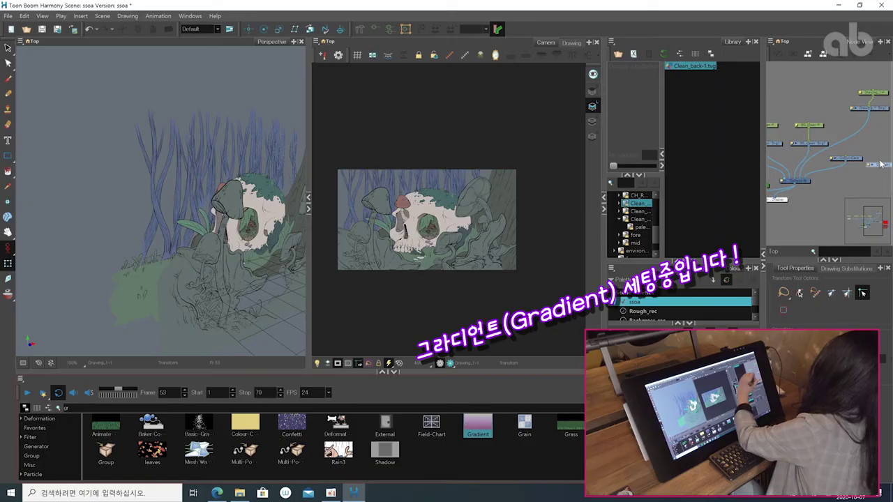
drag(880, 164, 862, 178)
click(846, 160)
drag(806, 180, 831, 174)
drag(830, 176, 814, 181)
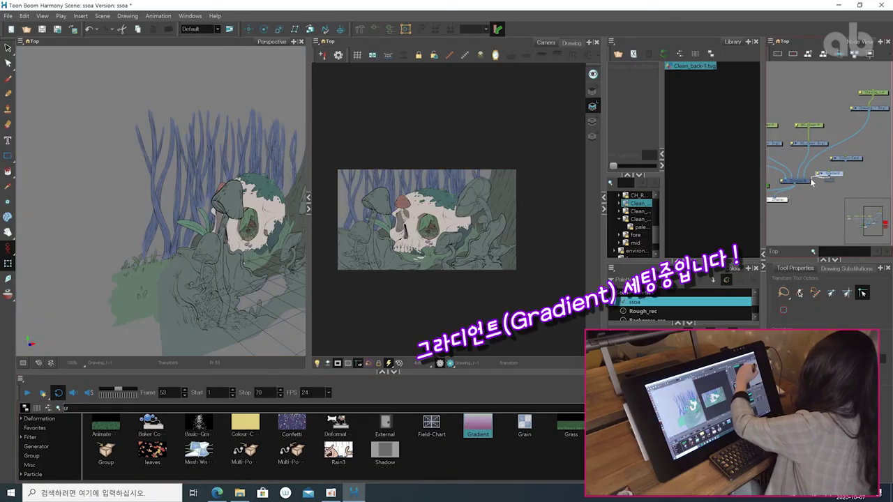
Colour the linear Gradient from dark blue at the top to light green at the bottom and play back the scene.
double_click(847, 170)
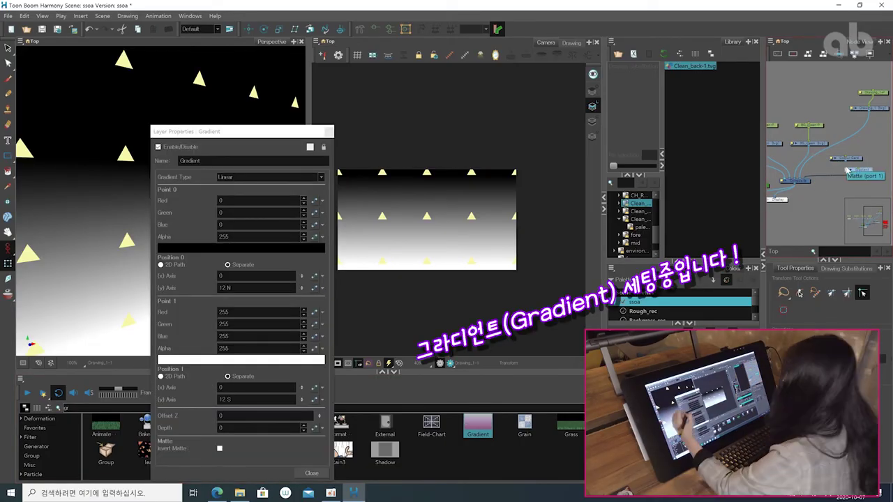
click(187, 247)
click(401, 192)
drag(401, 191, 414, 229)
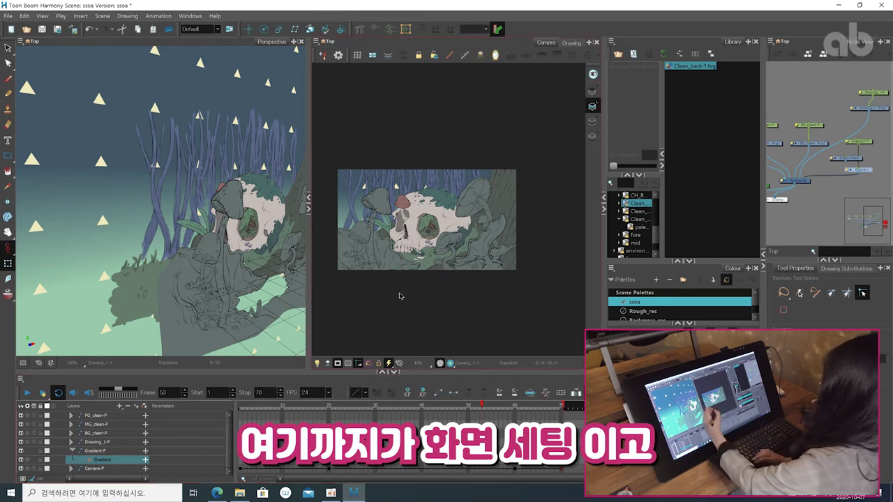
drag(397, 260, 423, 267)
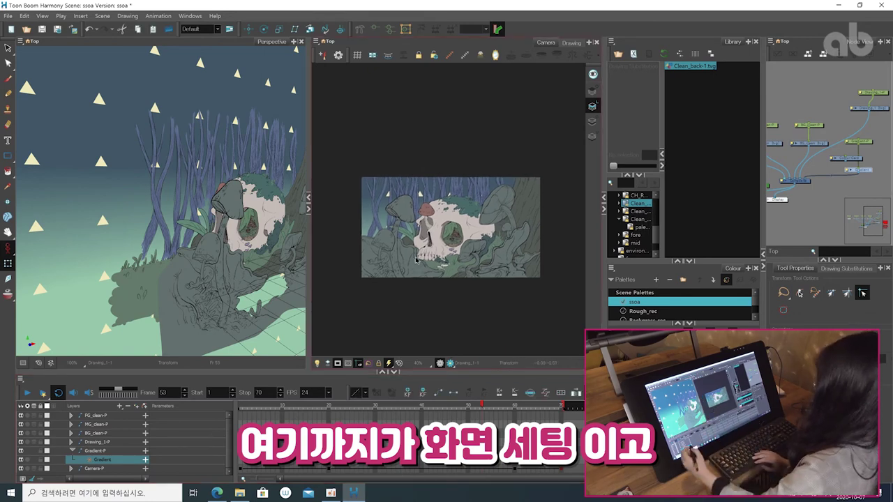
click(28, 393)
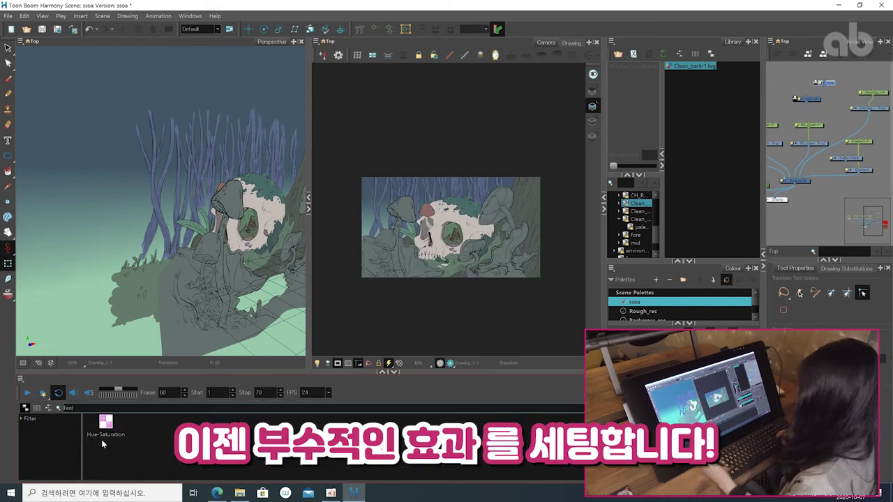
Add a Hue-Saturation node to the network and route the MG_clean layer through a tinting effect node into the composite.
click(106, 424)
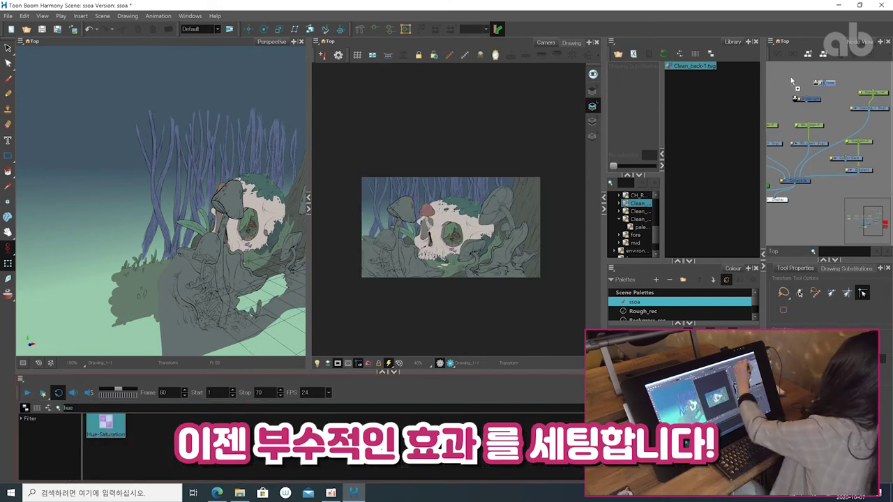
mouse_move(780, 127)
mouse_down()
mouse_move(850, 115)
mouse_move(799, 177)
mouse_move(795, 163)
mouse_move(832, 132)
mouse_up()
click(840, 111)
mouse_move(785, 163)
mouse_down()
mouse_move(774, 173)
mouse_move(788, 173)
mouse_up()
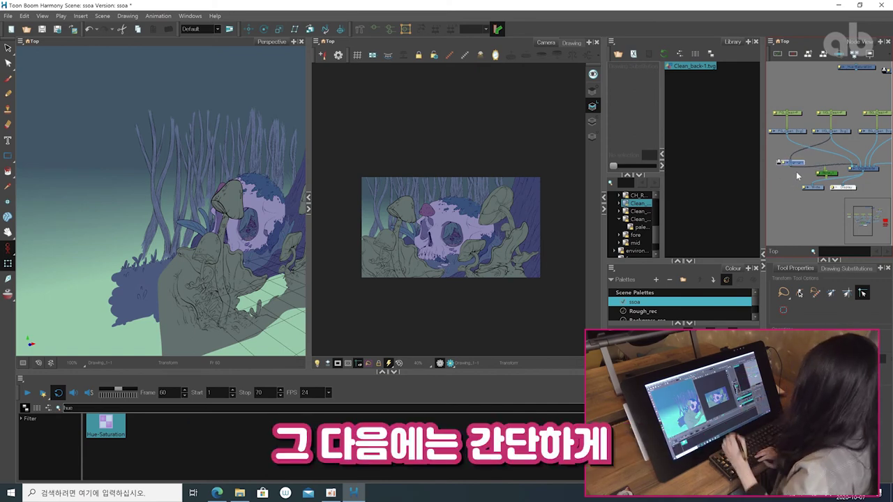
Go to frame 20 in the timeline and take the tinting effect node off the MG_clean layer.
click(692, 379)
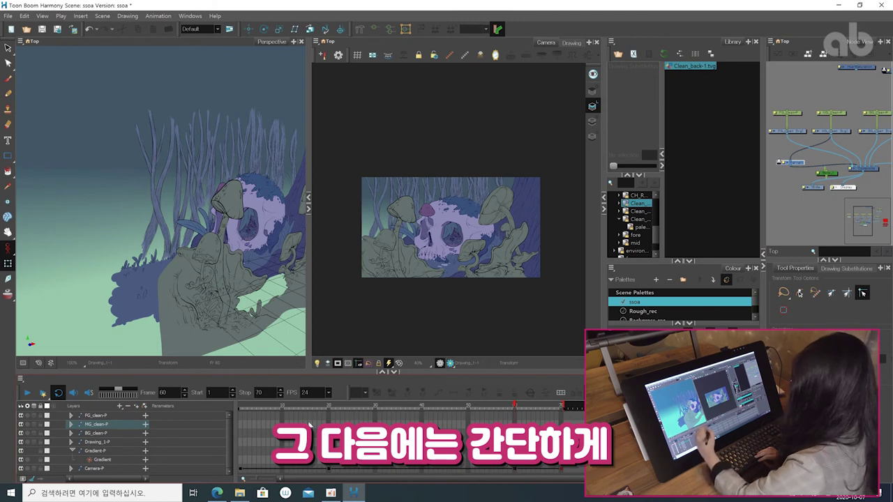
click(266, 442)
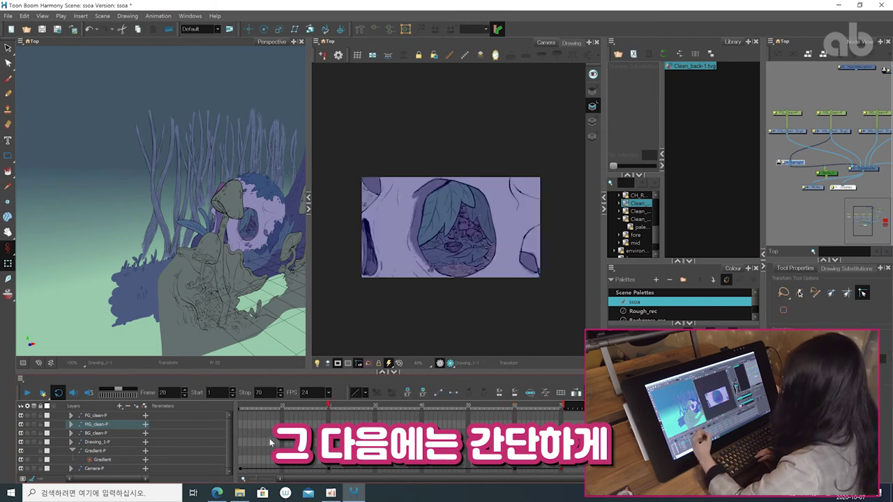
drag(794, 163, 795, 174)
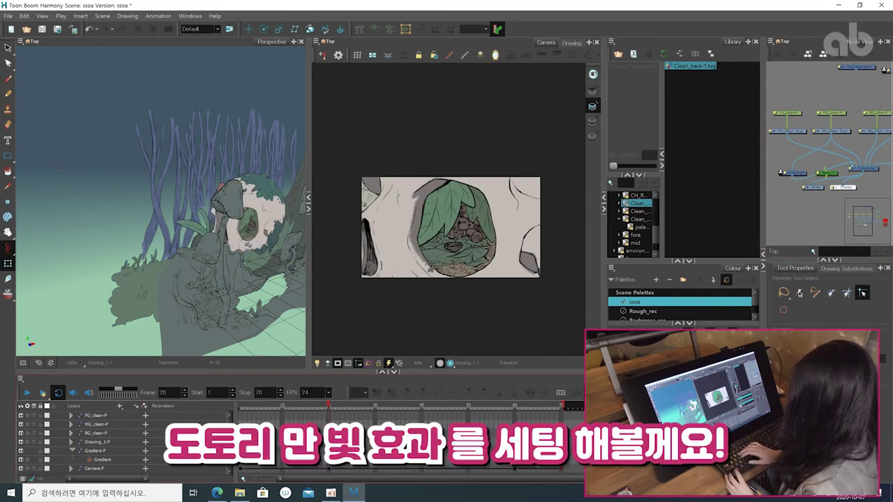
Add a vector drawing layer named high and paint green brush spots over the acorns in the eye socket.
key(ctrl+r)
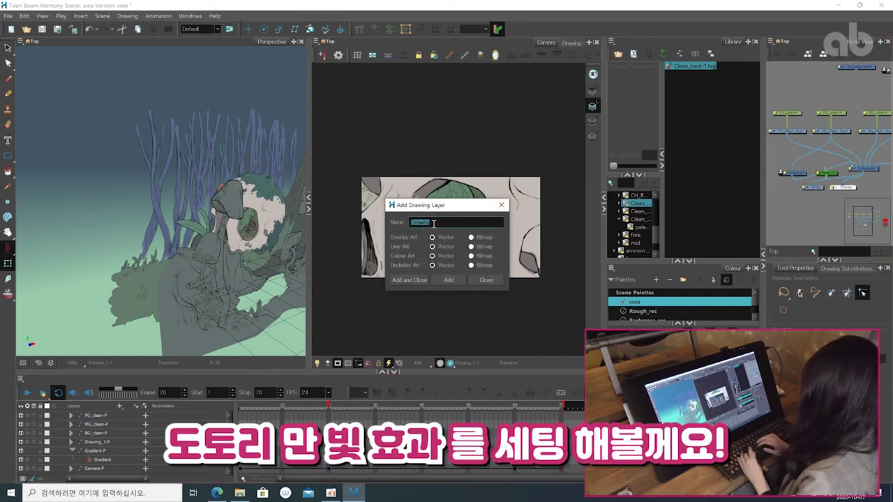
click(409, 281)
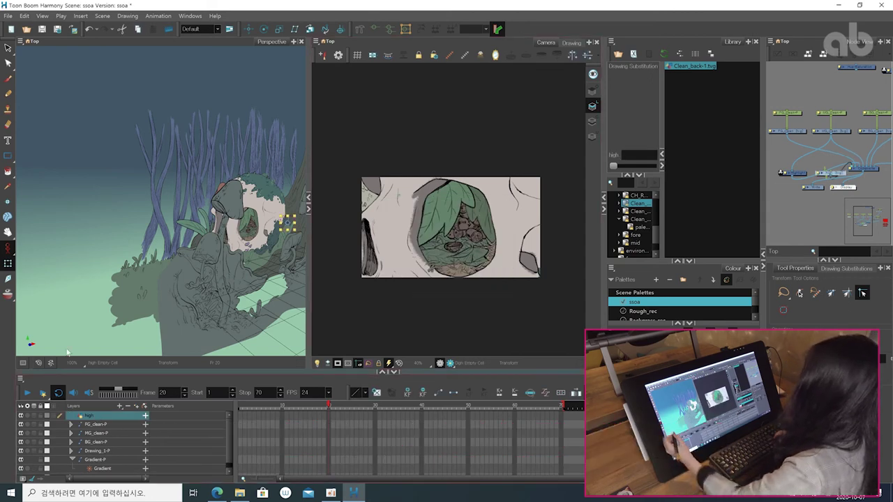
key(alt+b)
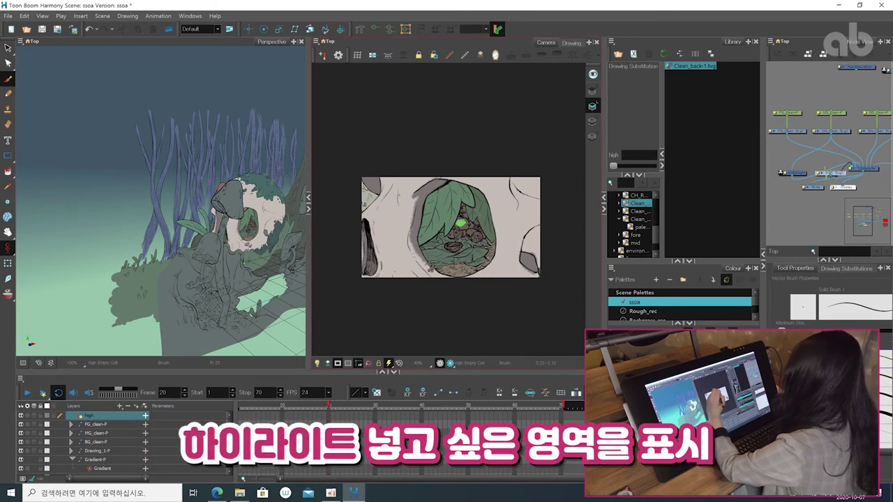
click(473, 237)
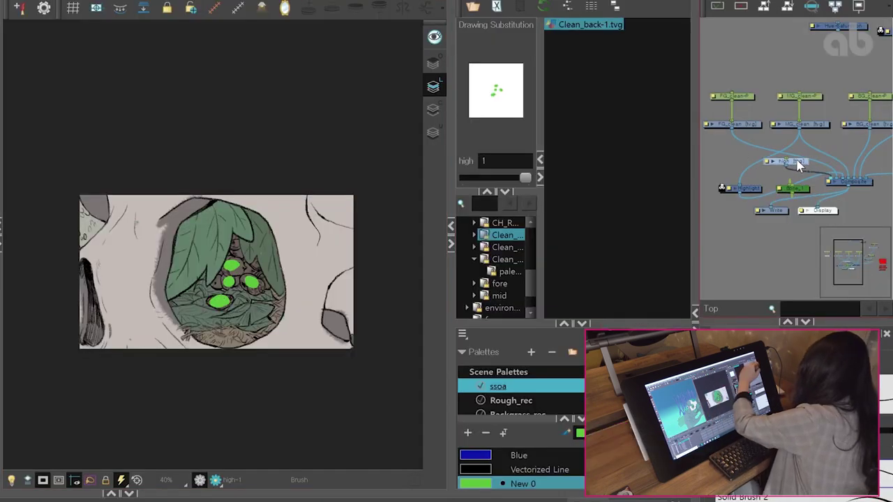
Move the high drawing node beside the FG_clean branch and reroute its output from the composite to the Highlight node's matte input.
drag(816, 148, 715, 180)
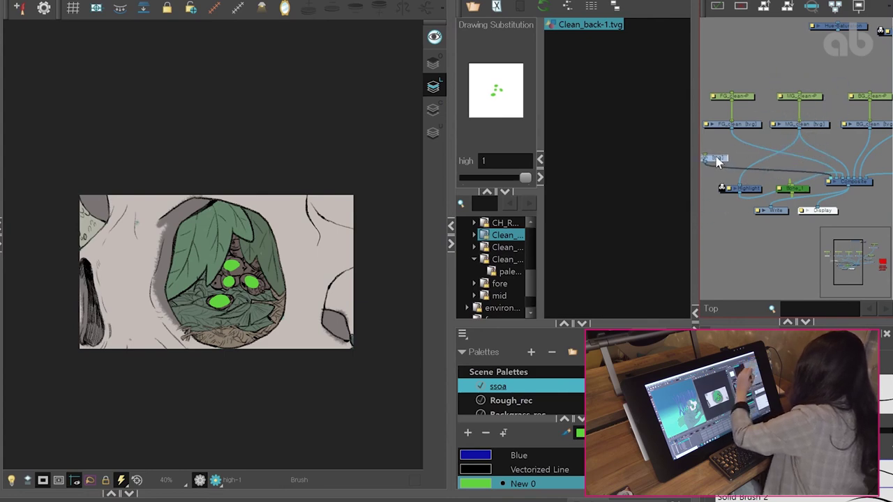
click(727, 232)
drag(832, 183, 731, 178)
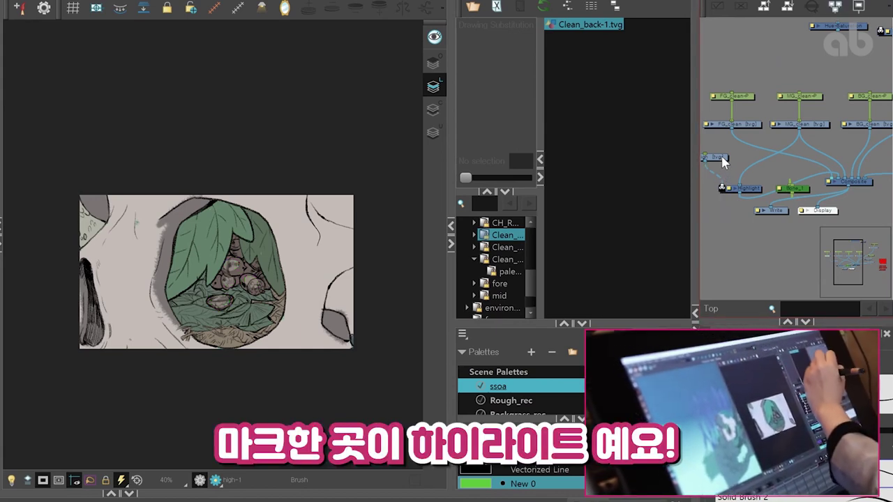
click(720, 157)
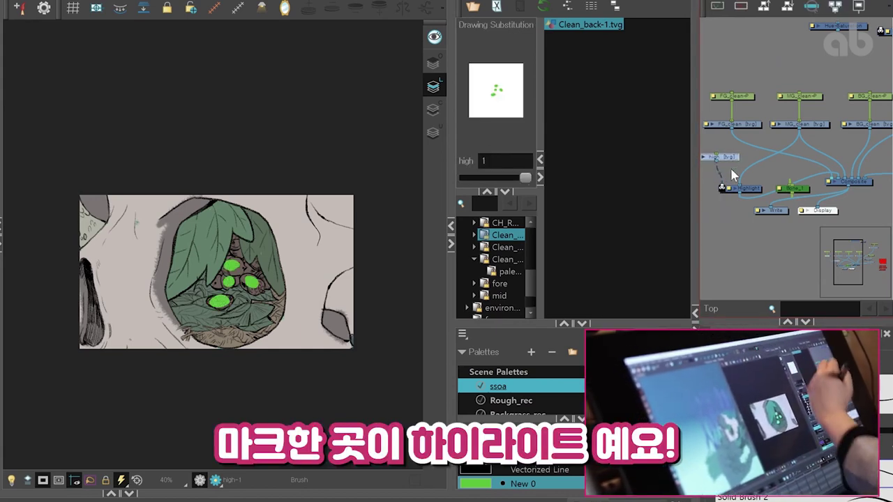
Switch the camera view to rendered display and set the Highlight effect's colour to orange, red 246, green 168, blue 71.
click(215, 480)
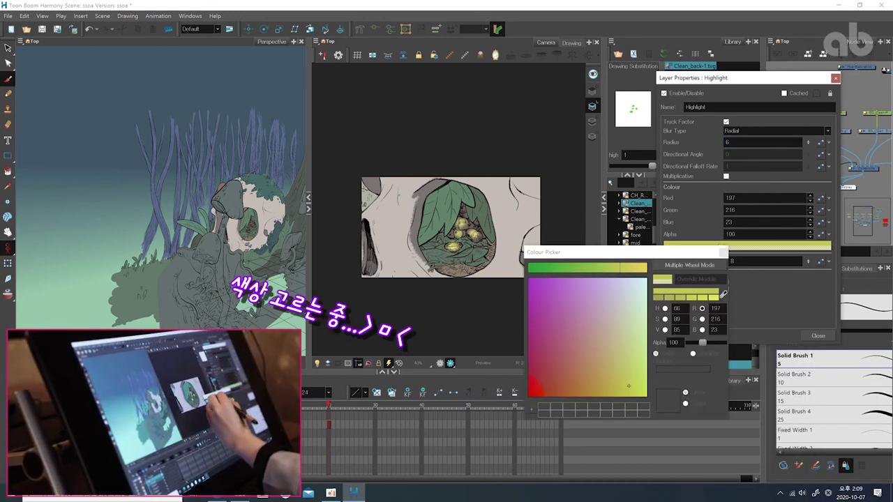
drag(620, 268, 597, 268)
mouse_move(629, 386)
mouse_down()
mouse_move(584, 335)
mouse_move(551, 337)
mouse_up()
drag(596, 268, 642, 268)
drag(622, 347, 608, 366)
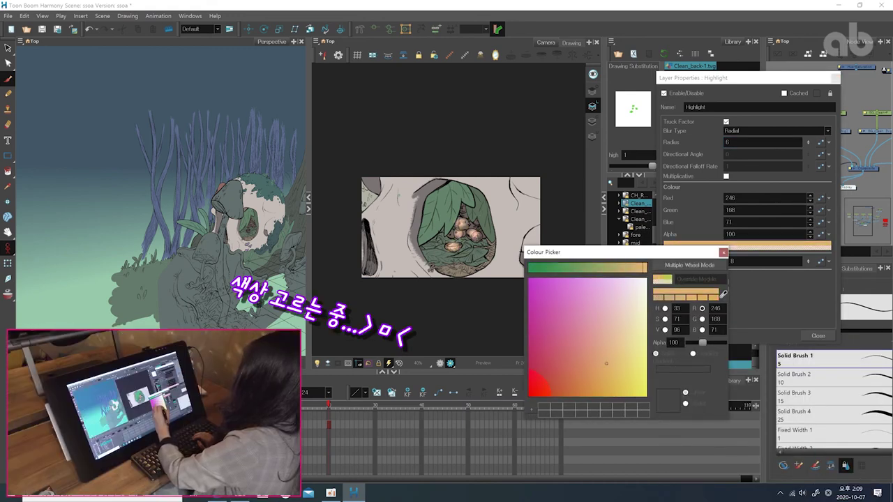
click(723, 252)
click(818, 335)
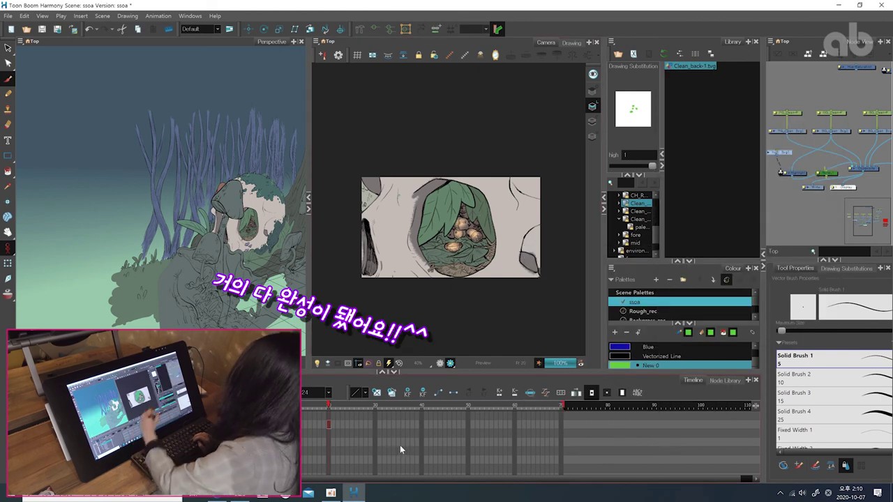
Go to about frame 68, near the end of the scene.
click(554, 407)
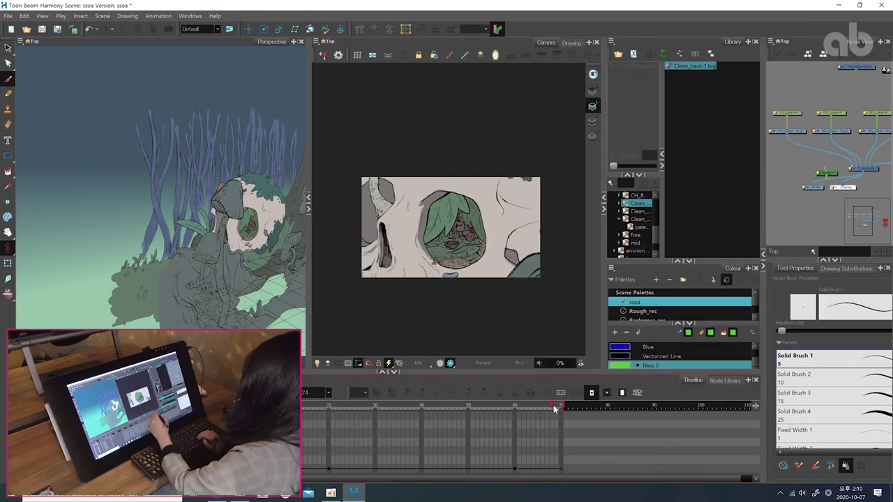